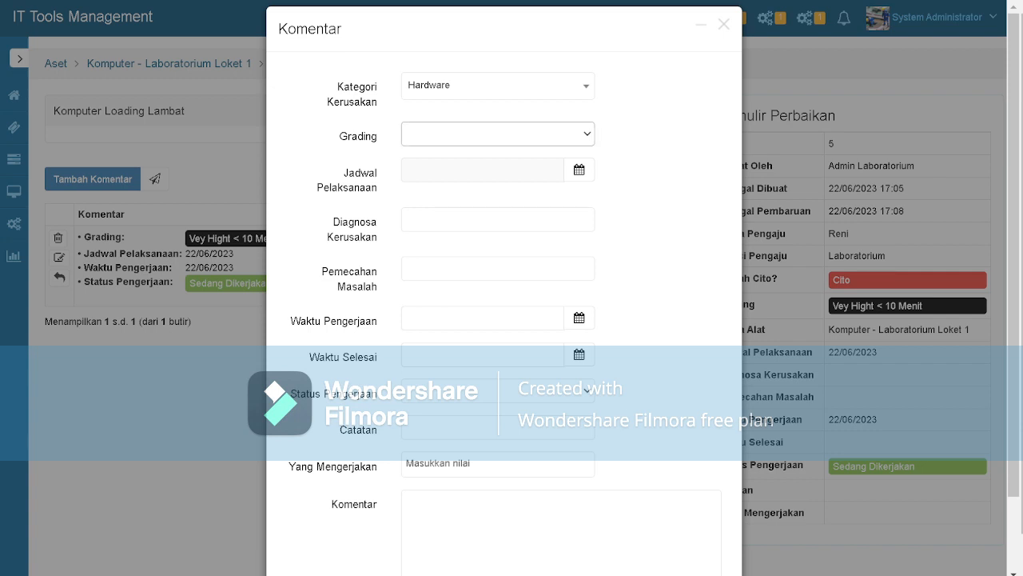
key("Down")
left_click(579, 170)
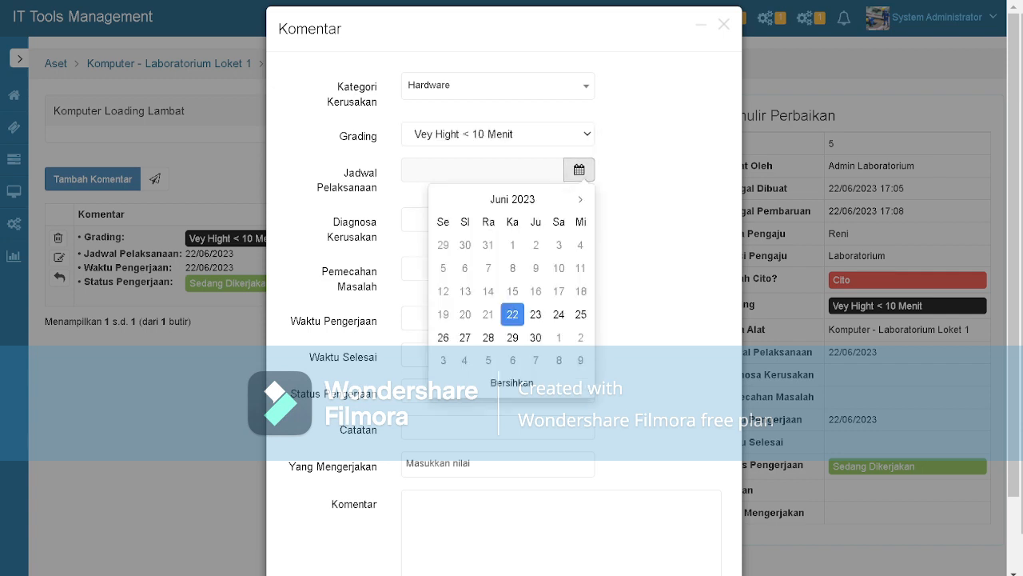
left_click(512, 315)
left_click(463, 352)
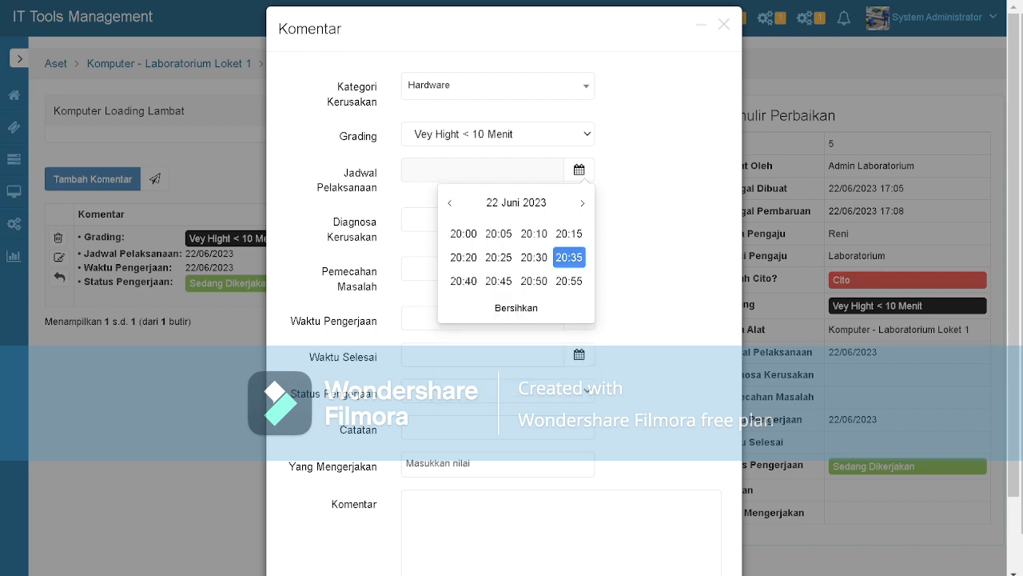
left_click(463, 281)
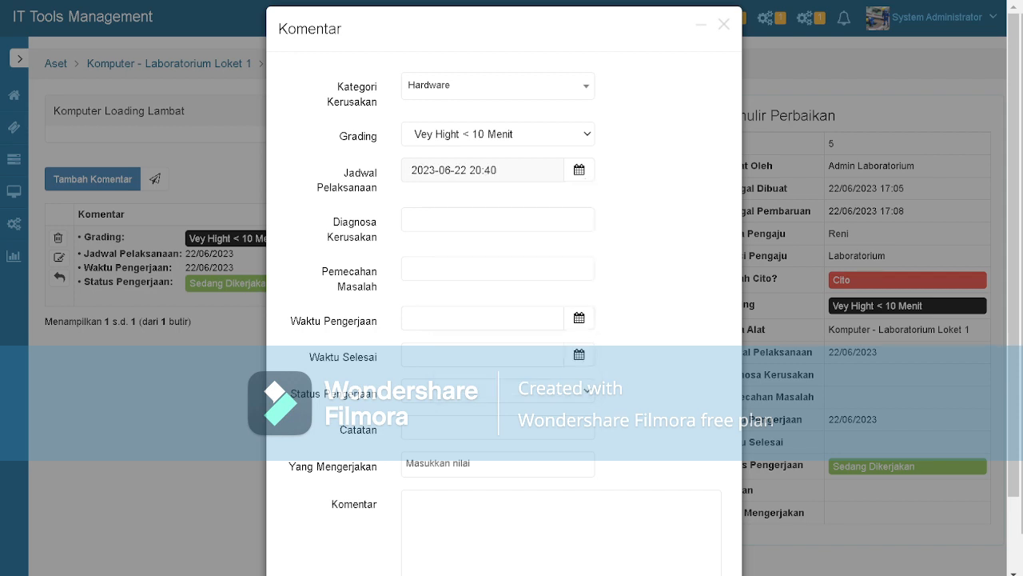
Enter "CPU Panas" as the Diagnosa Kerusakan and "Mengganti CPU FAN" as the Pemecahan Masalah
left_click(480, 219)
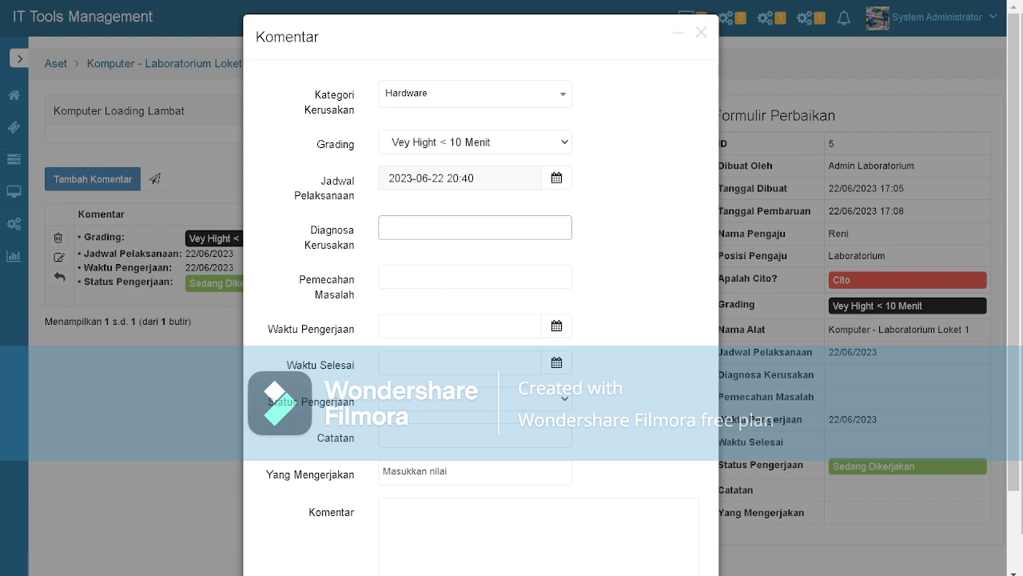
type("CPU Panas")
left_click(389, 275)
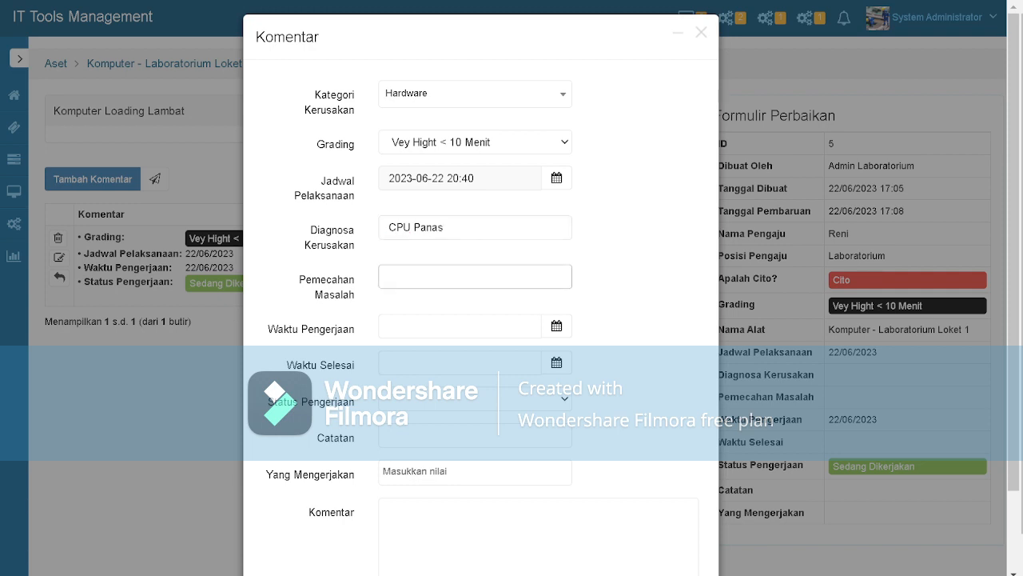
type("Mengganti Kipas")
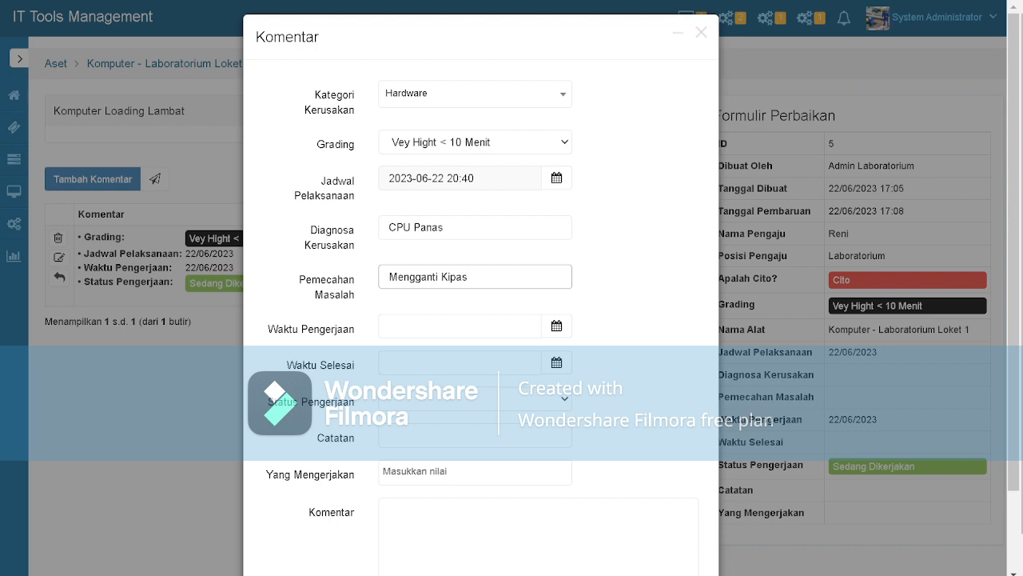
key("BackSpace")
key("BackSpace")
key("BackSpace")
key("BackSpace")
key("BackSpace")
type("CPU FAN")
left_click(556, 325)
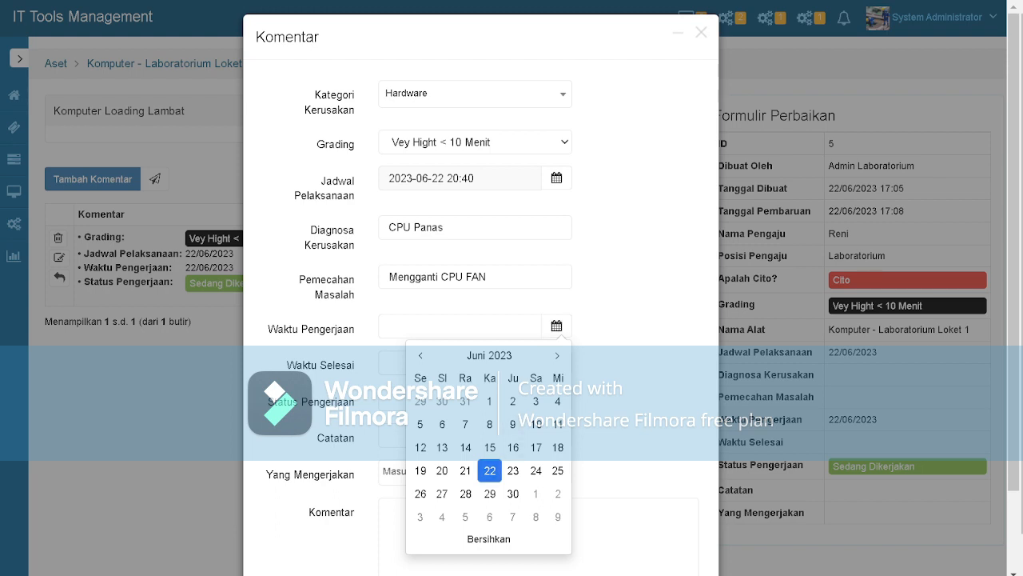
left_click(490, 470)
left_click(441, 508)
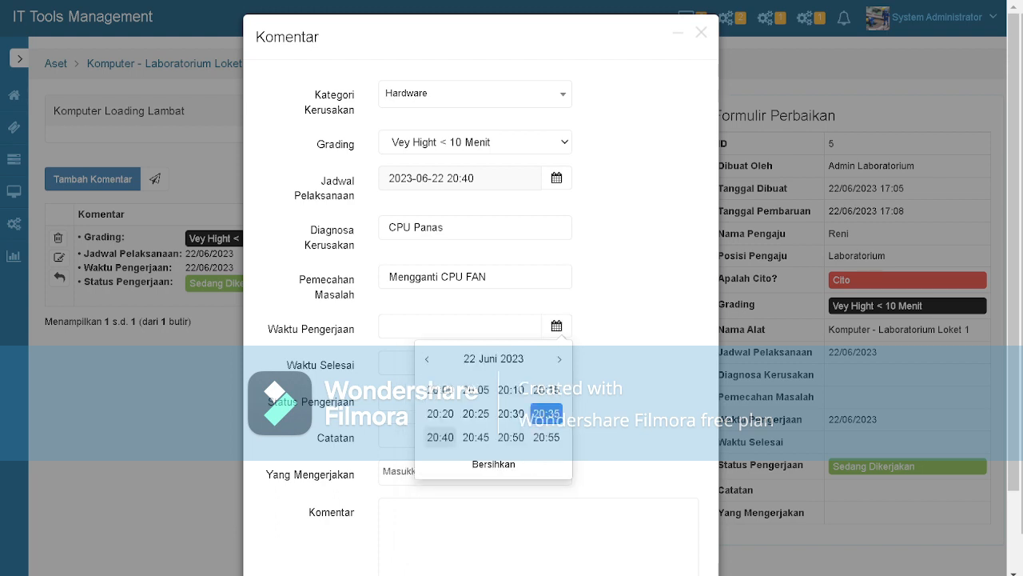
left_click(440, 437)
left_click(556, 363)
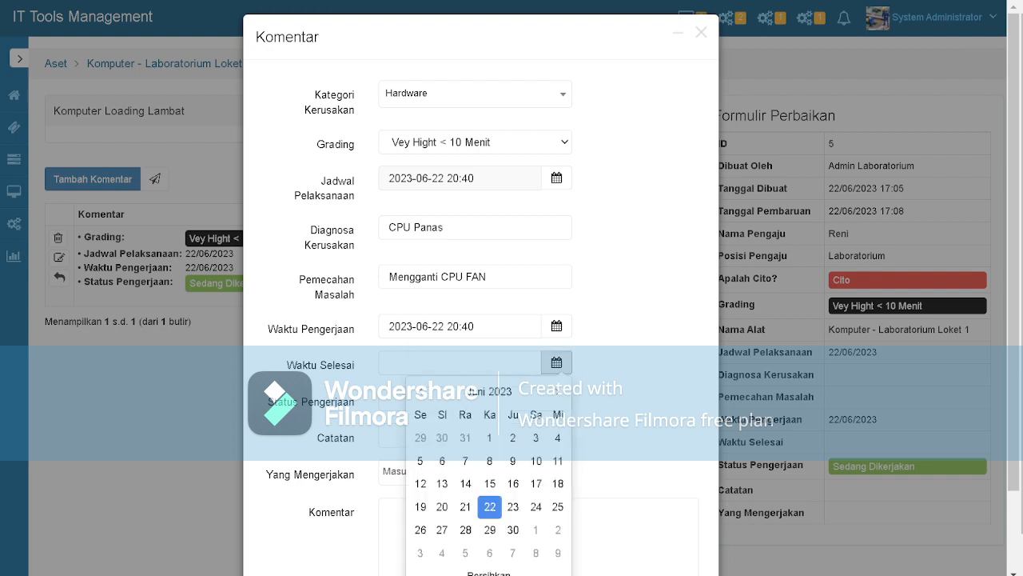
left_click(490, 506)
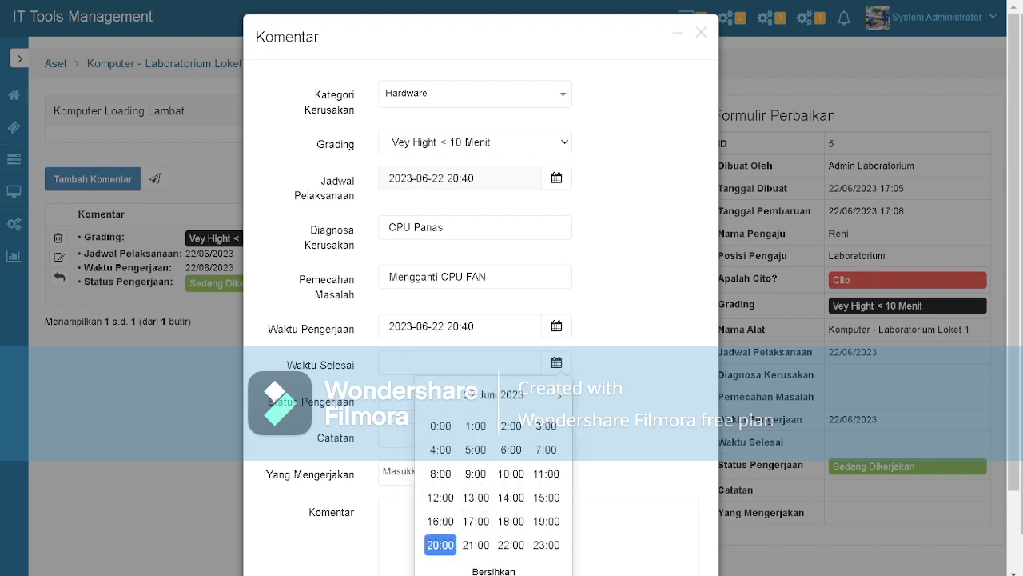
left_click(441, 545)
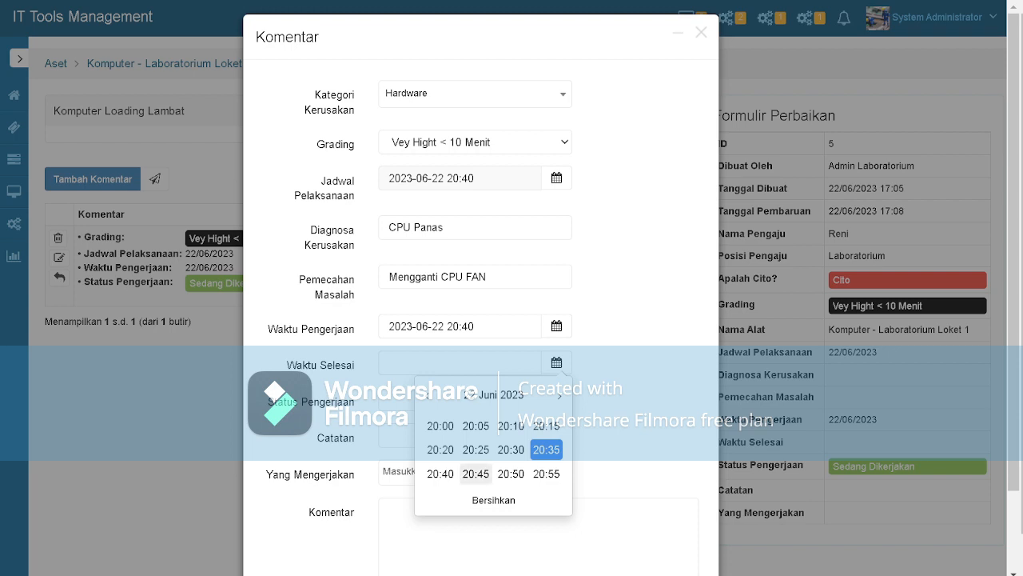
left_click(511, 473)
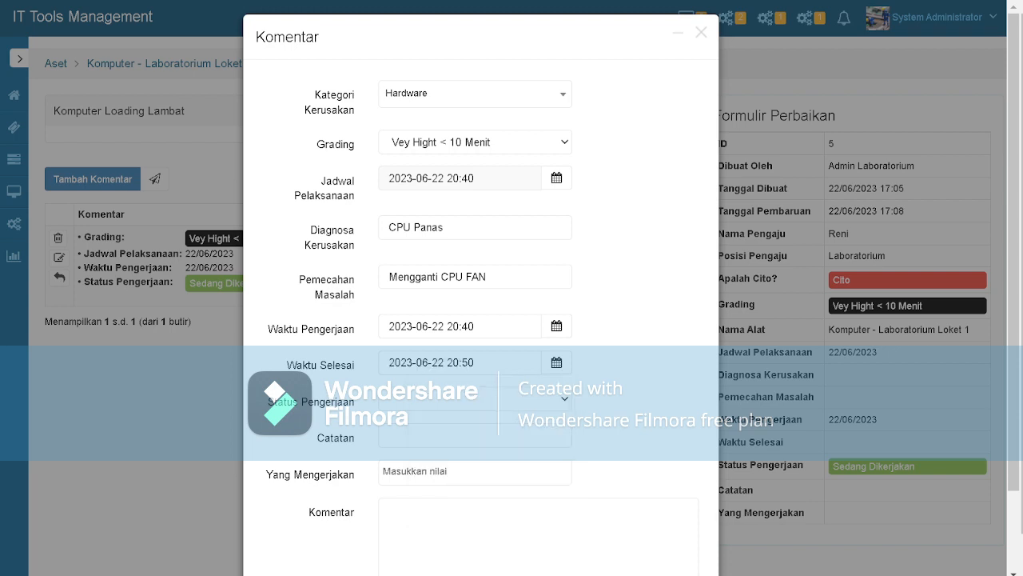
Set Status Pengerjaan to Selesai, assign the suggested technician under Yang Mengerjakan, and save the comment
left_click(475, 399)
left_click(431, 443)
left_click(475, 471)
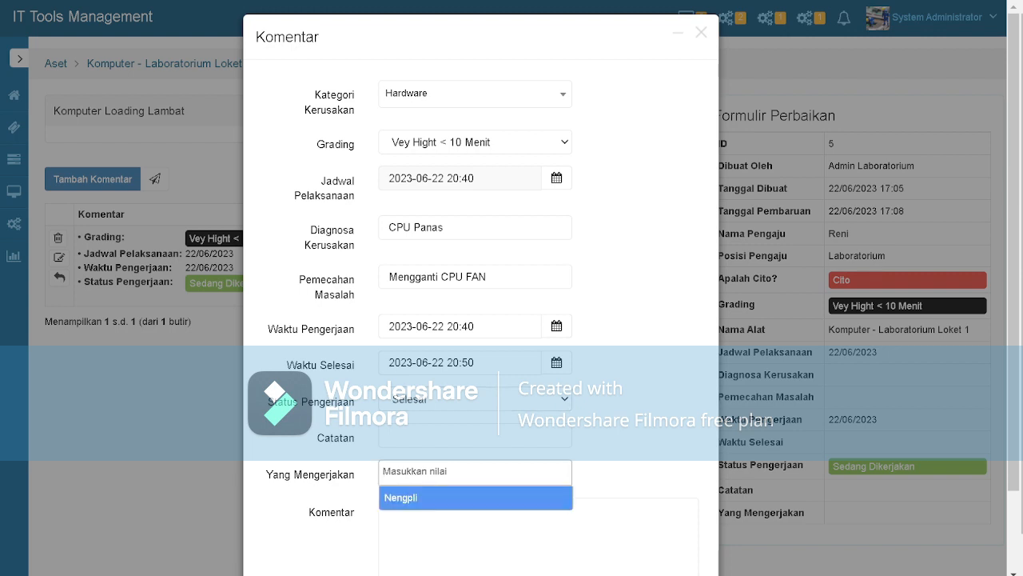
left_click(432, 497)
scroll(475, 488, "down", 2)
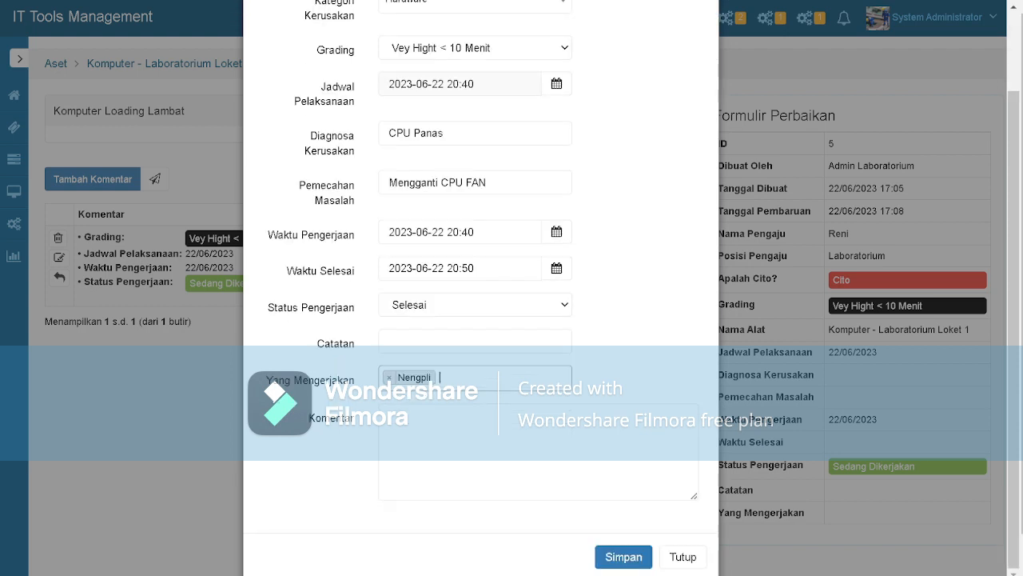
left_click(624, 556)
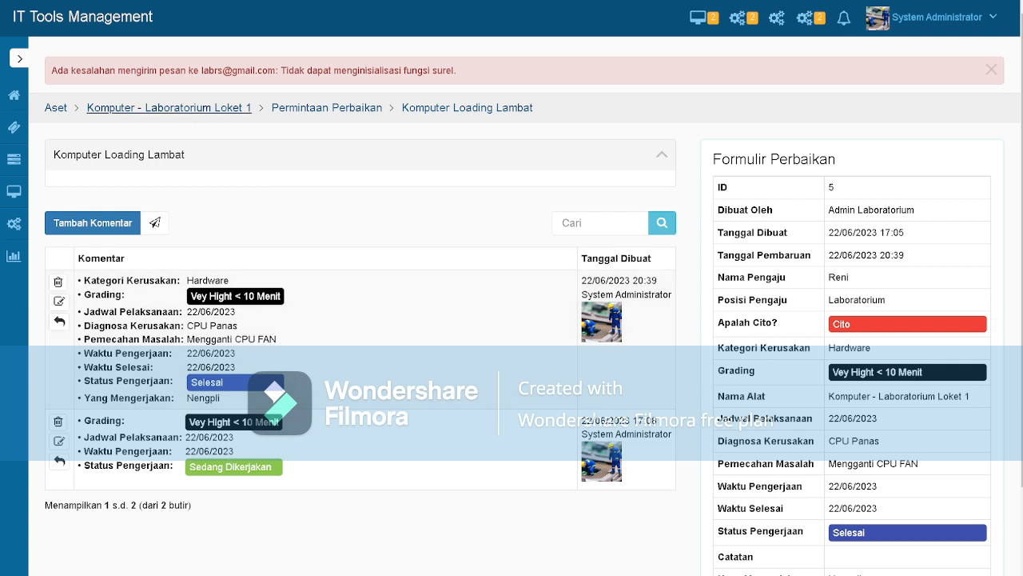
Check the full Jumlah Aset list from the dashboard and return to the dashboard
mouse_move(14, 104)
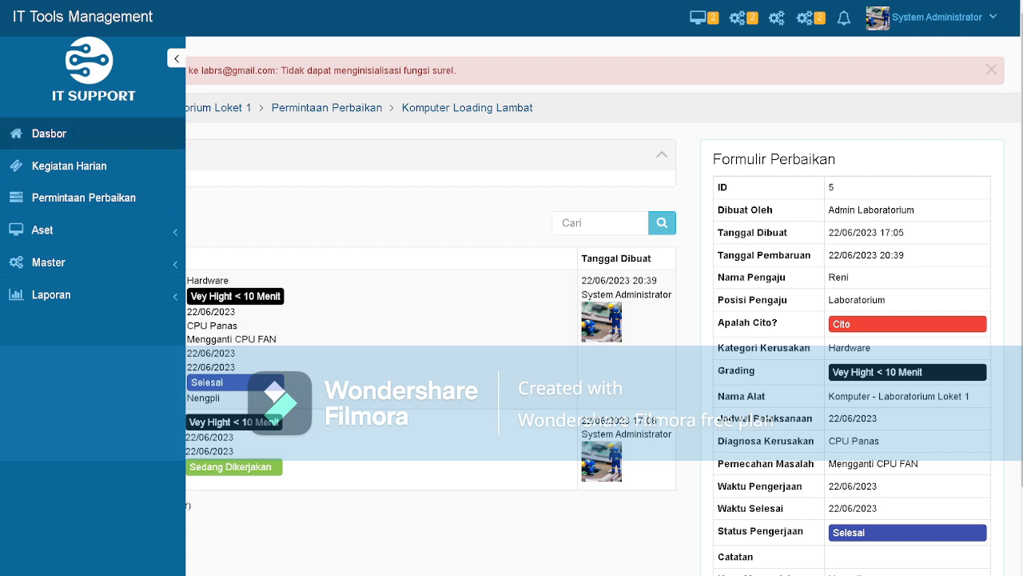
left_click(49, 133)
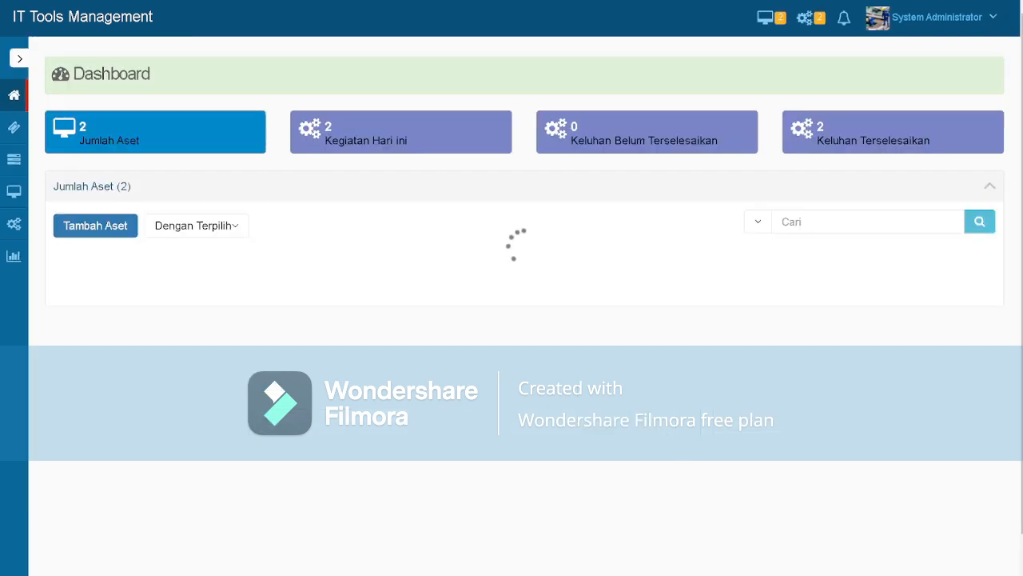
left_click(110, 134)
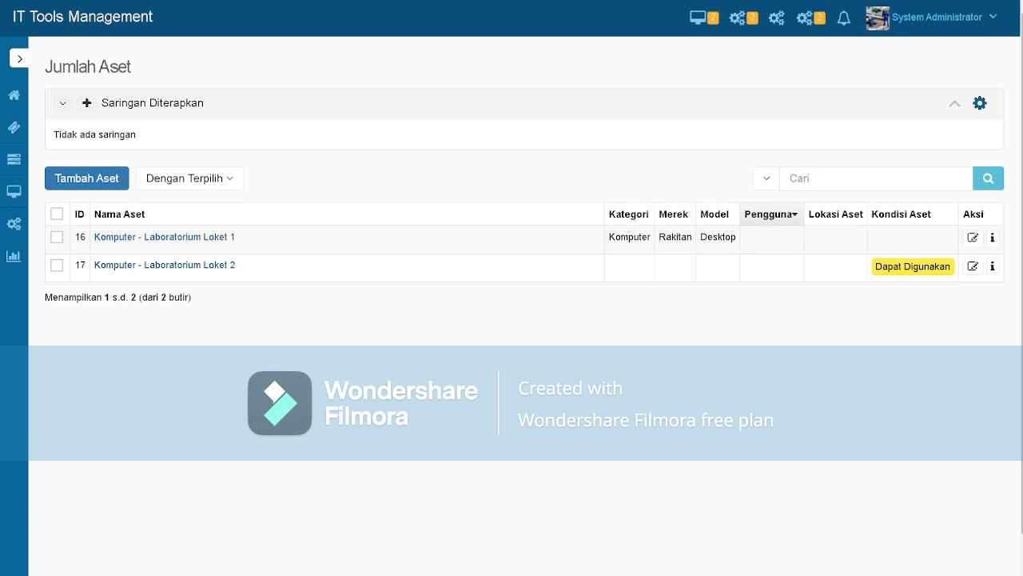
mouse_move(13, 95)
left_click(48, 133)
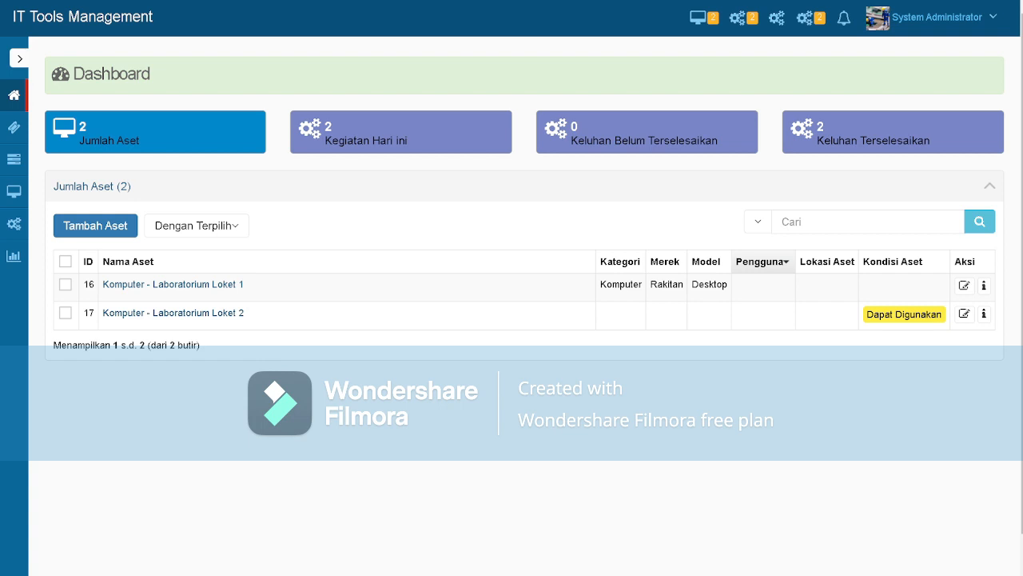
Open the Daftar Aset page and reset its filters to clear the IGD location
mouse_move(15, 195)
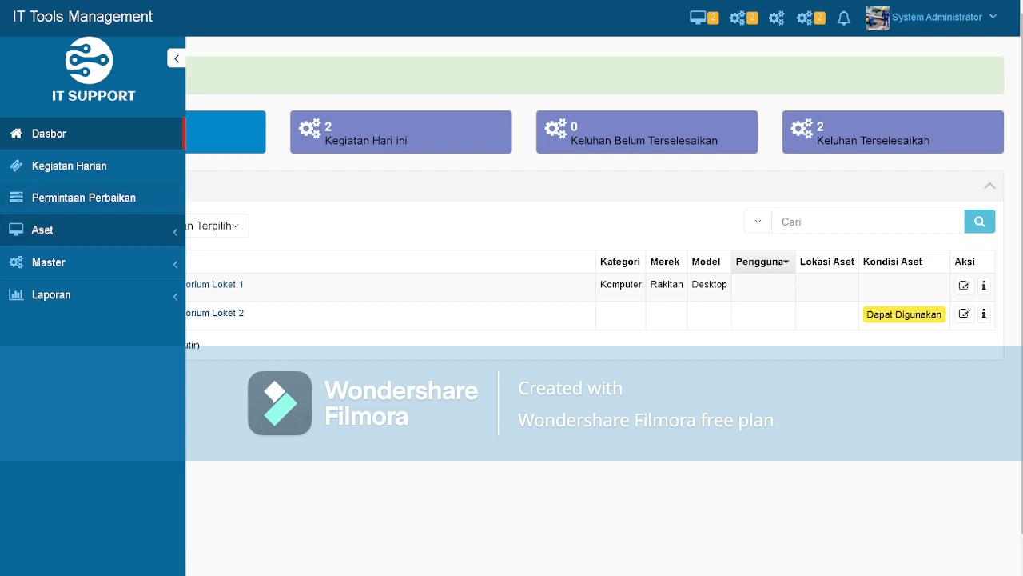
left_click(64, 230)
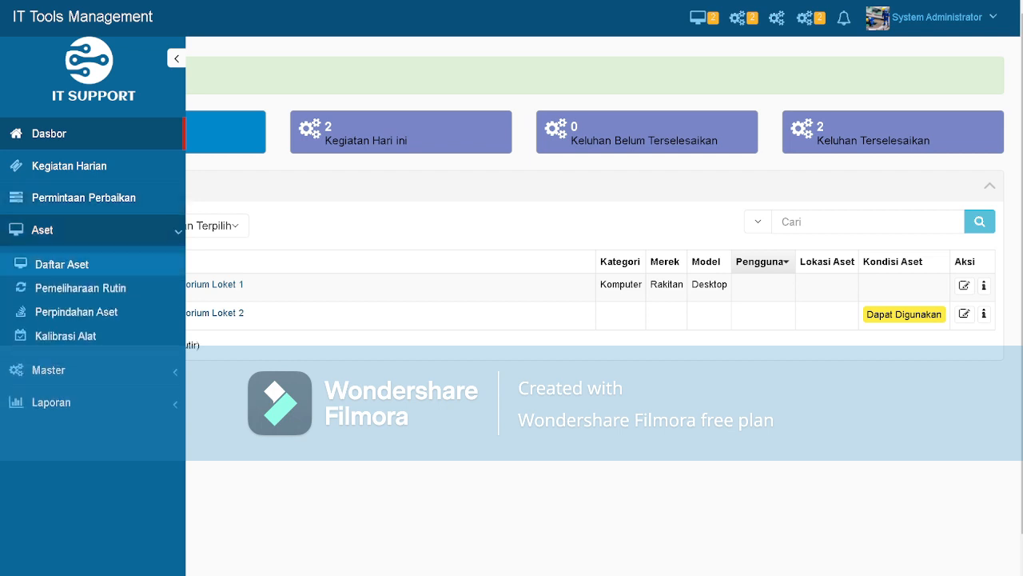
left_click(61, 264)
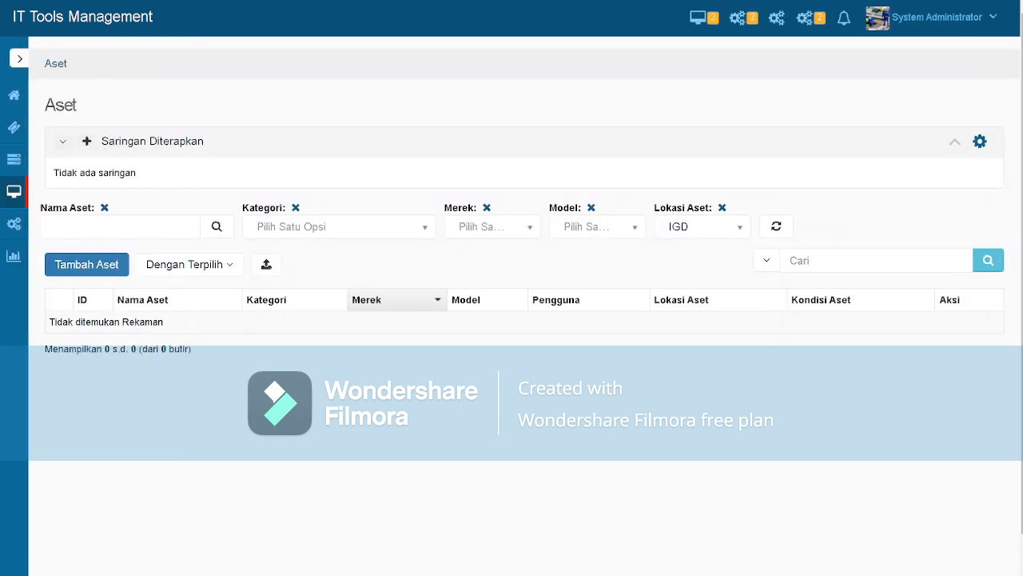
left_click(119, 226)
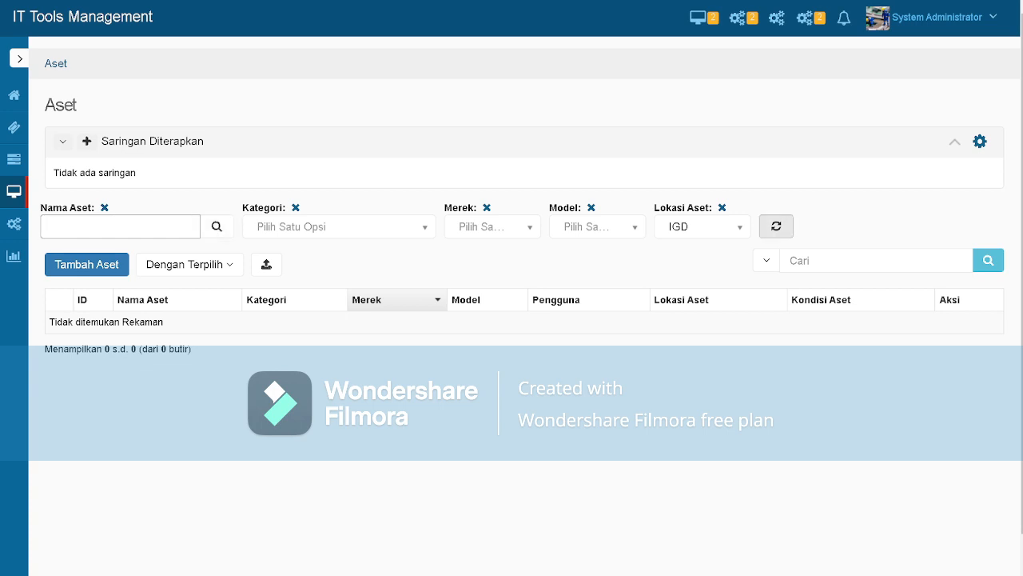
left_click(776, 226)
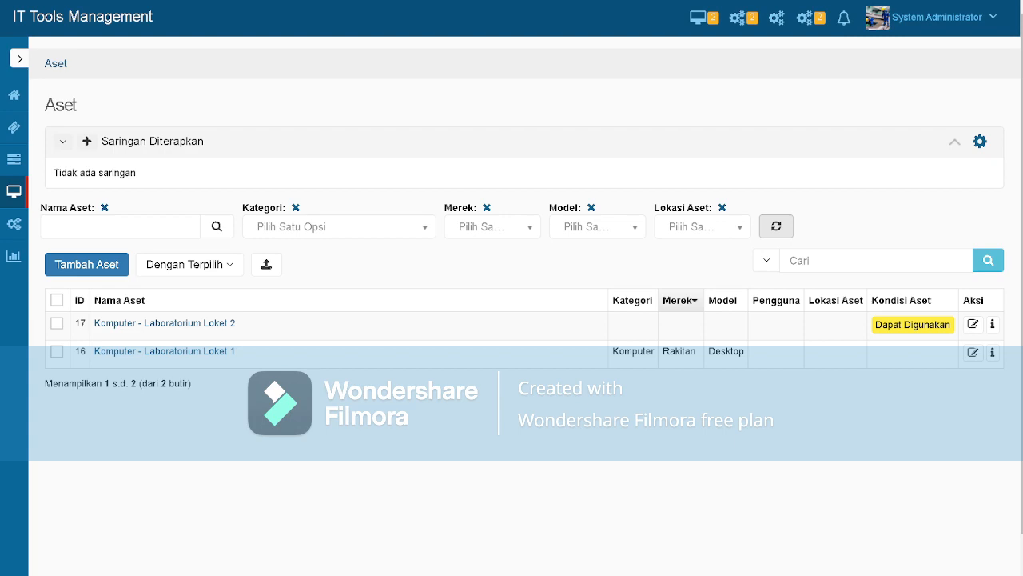
Start a new asset record and name it "Komputer - Kepala IT"
left_click(86, 263)
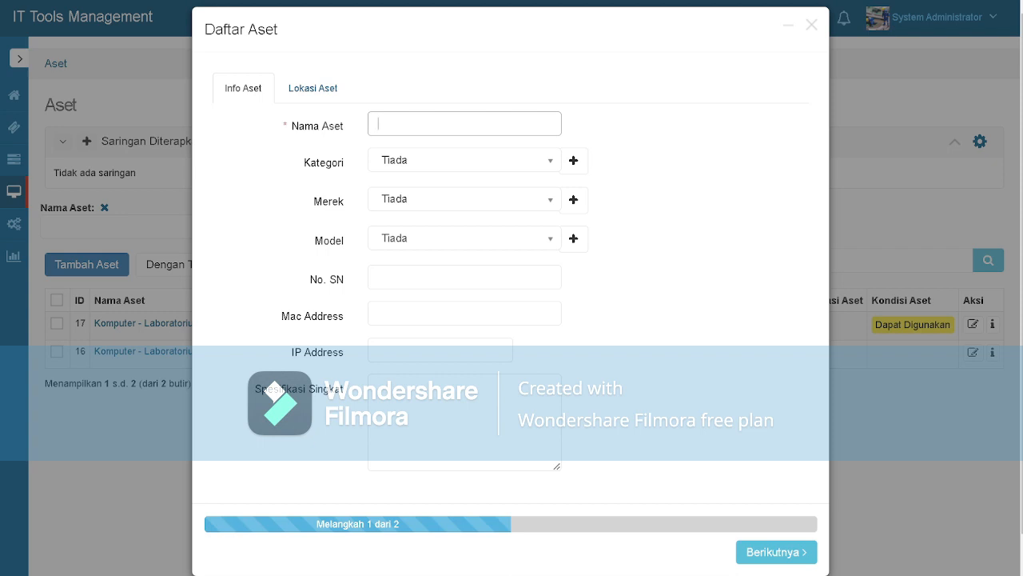
type("KOl")
key("BackSpace")
key("BackSpace")
type("omp[uter")
key("BackSpace")
key("BackSpace")
key("BackSpace")
key("BackSpace")
key("BackSpace")
type("uter")
type(" -")
type(" IT")
key("BackSpace")
key("BackSpace")
type("Kepala I")
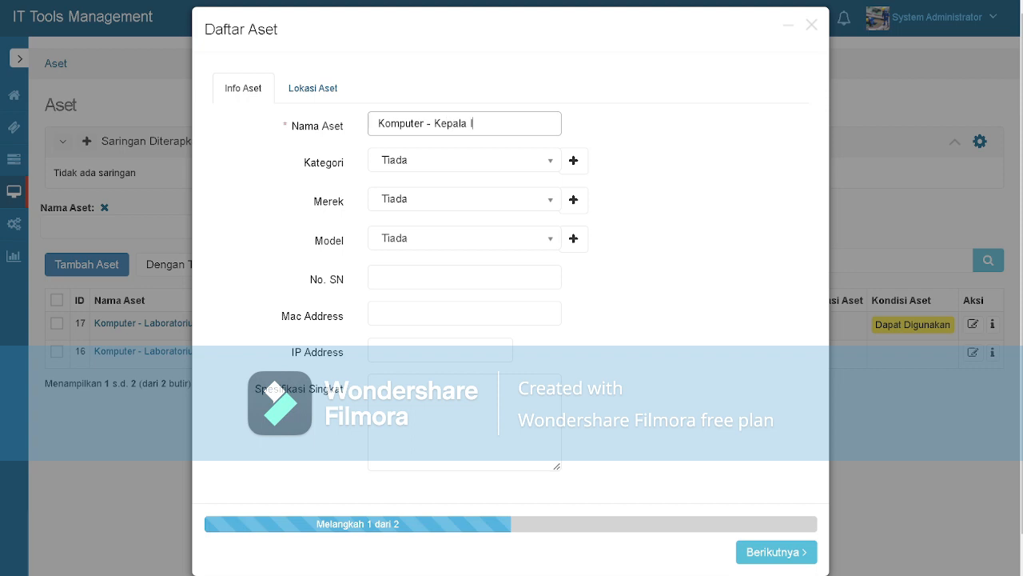
type("T")
Set the new asset's Kategori to Komputer and its Merek to Rakitan
key("Tab")
key("Down")
key("Return")
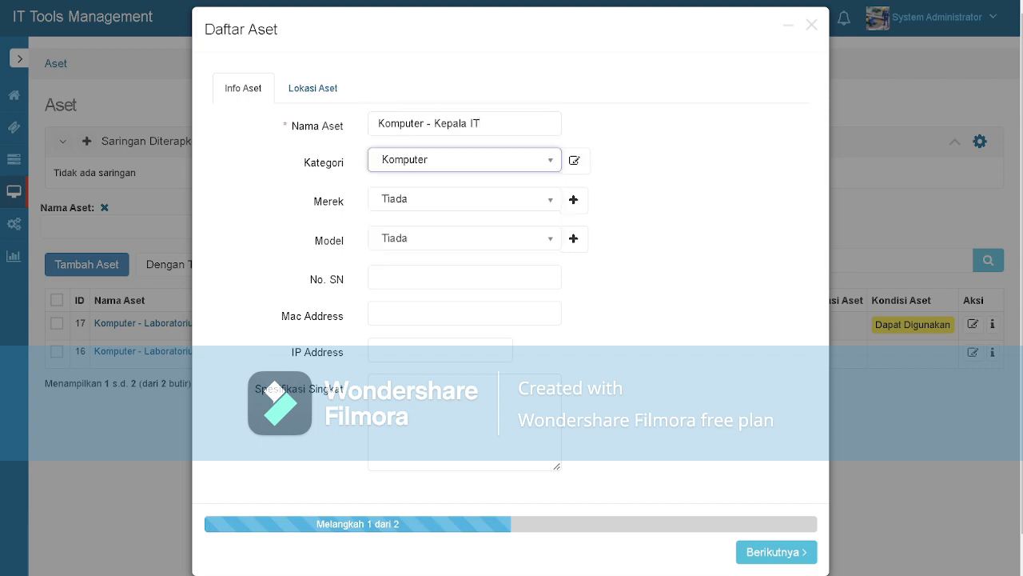
key("Tab")
key("Down")
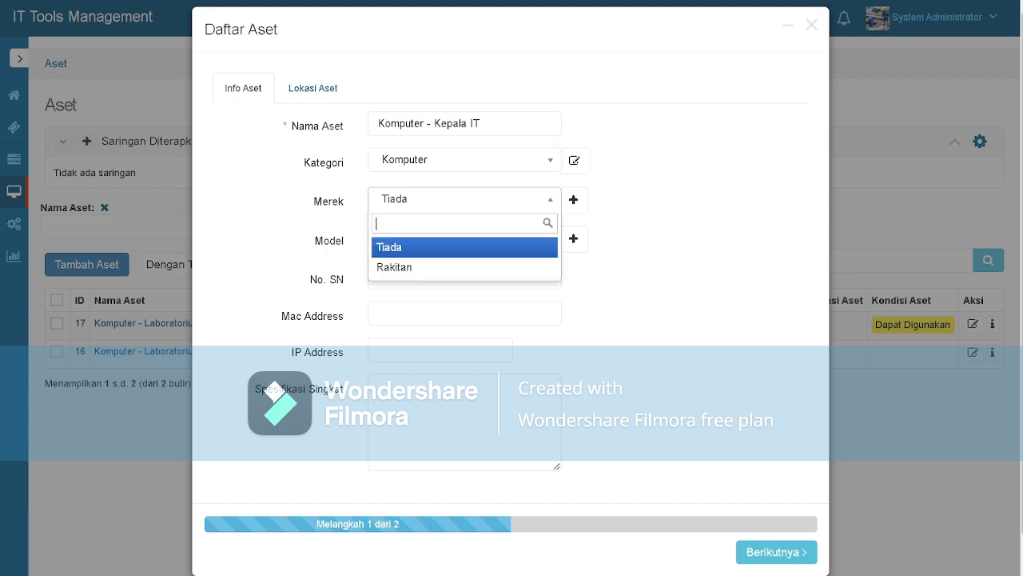
key("Down")
key("Return")
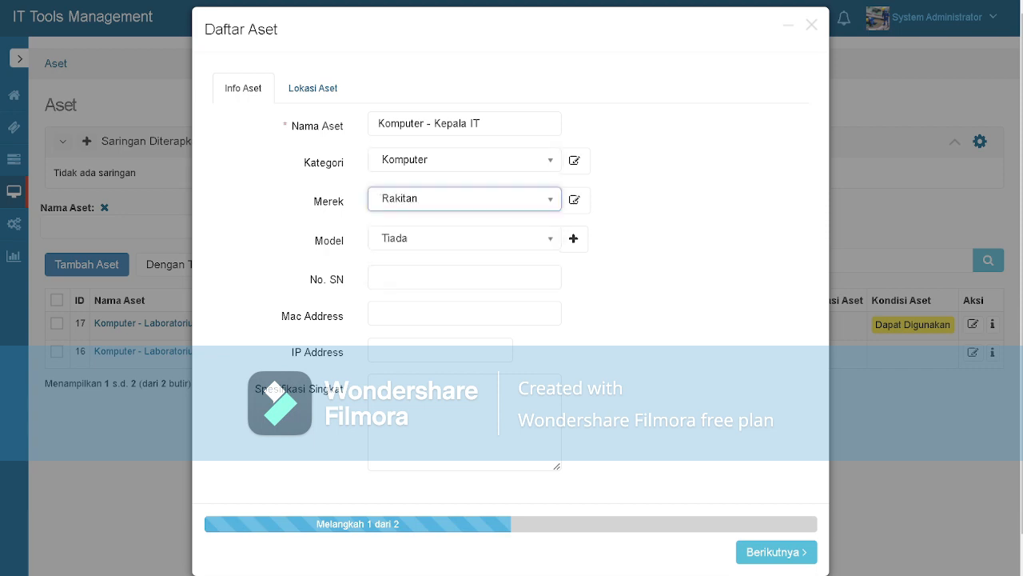
Check the Model options and the Rakitan brand record, and close the form without saving
key("Tab")
key("Down")
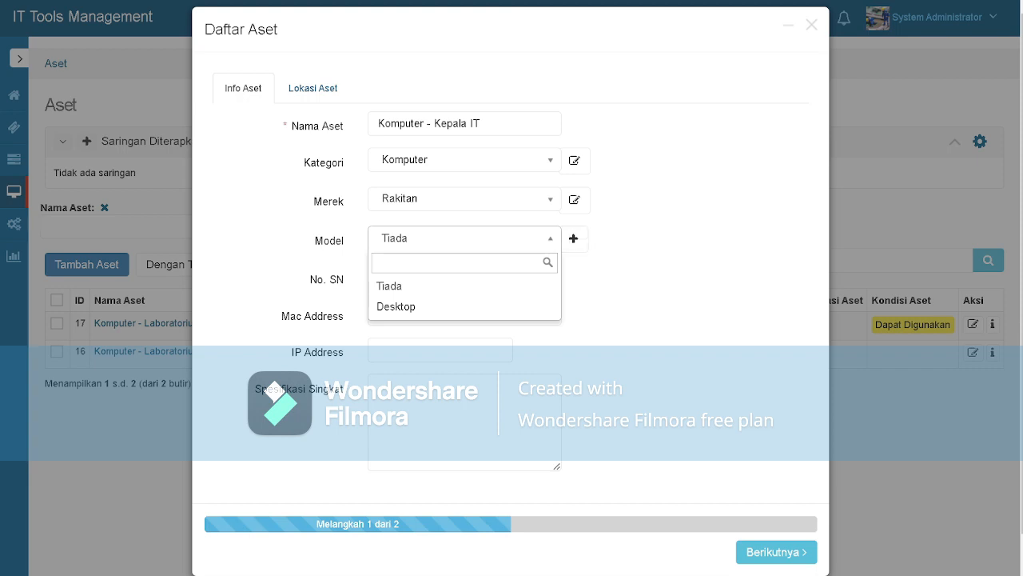
key("Escape")
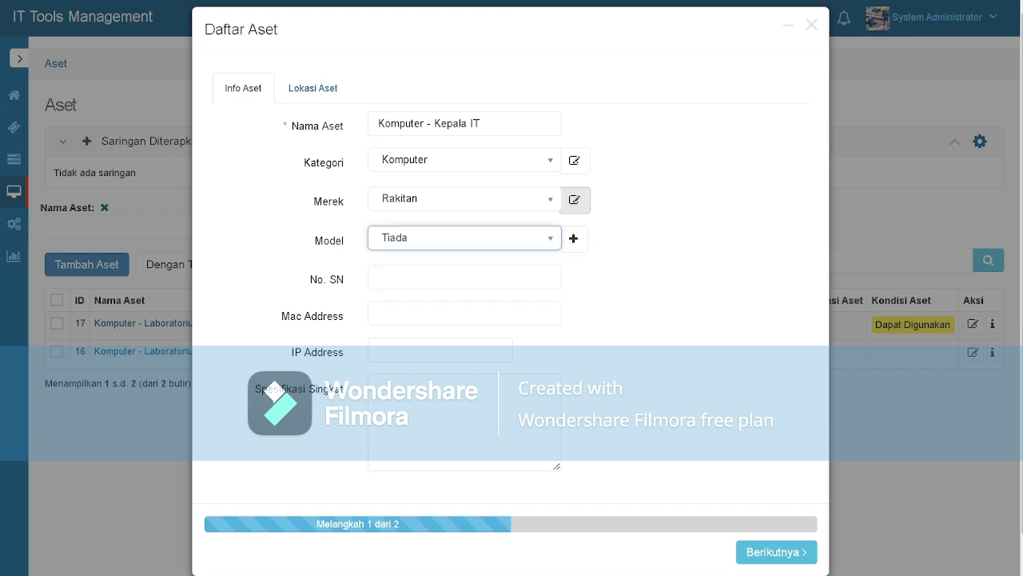
left_click(574, 199)
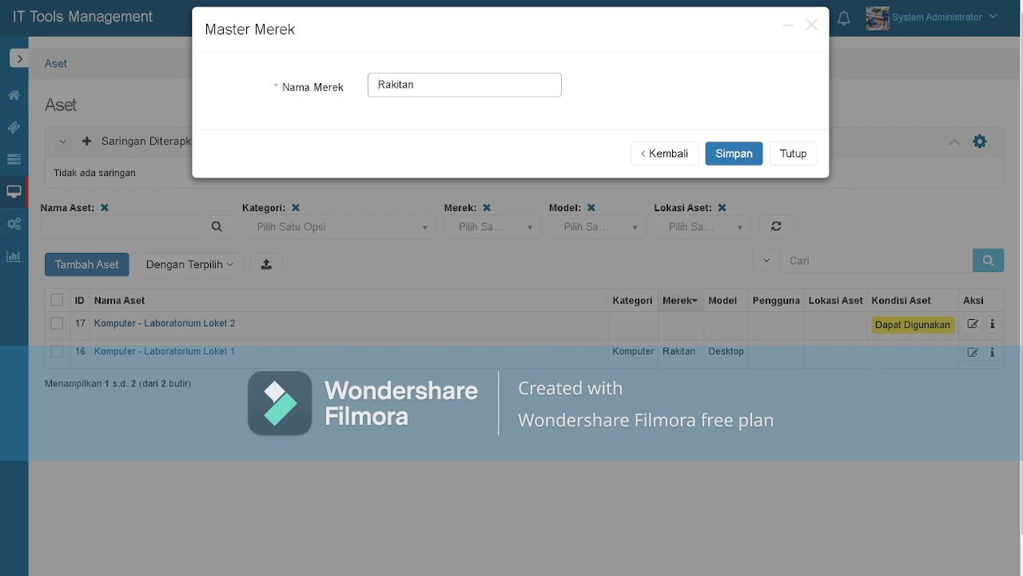
left_click(793, 154)
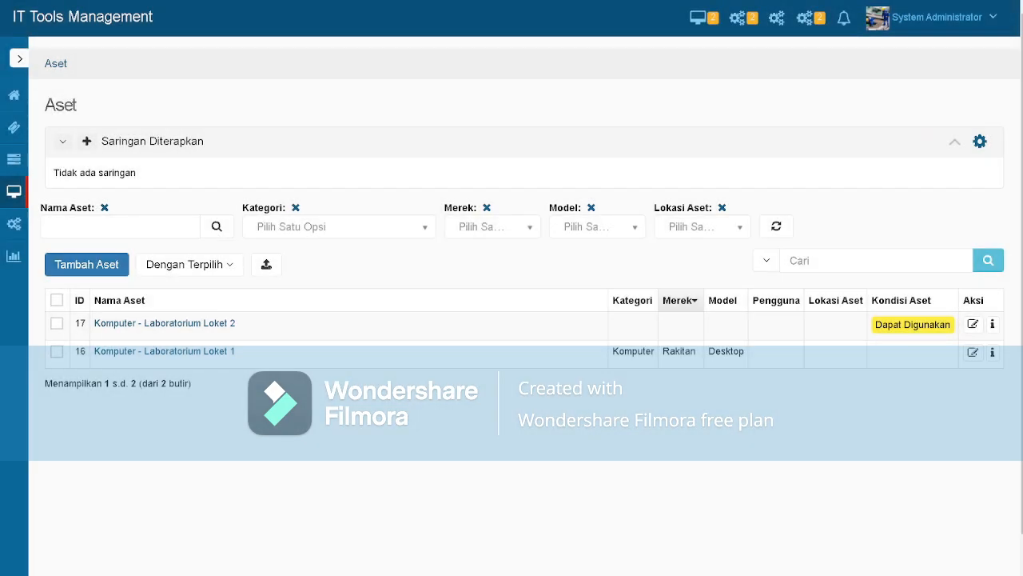
Reopen a blank asset form and fill in the previously entered name "Komputer - Kepala IT"
left_click(86, 263)
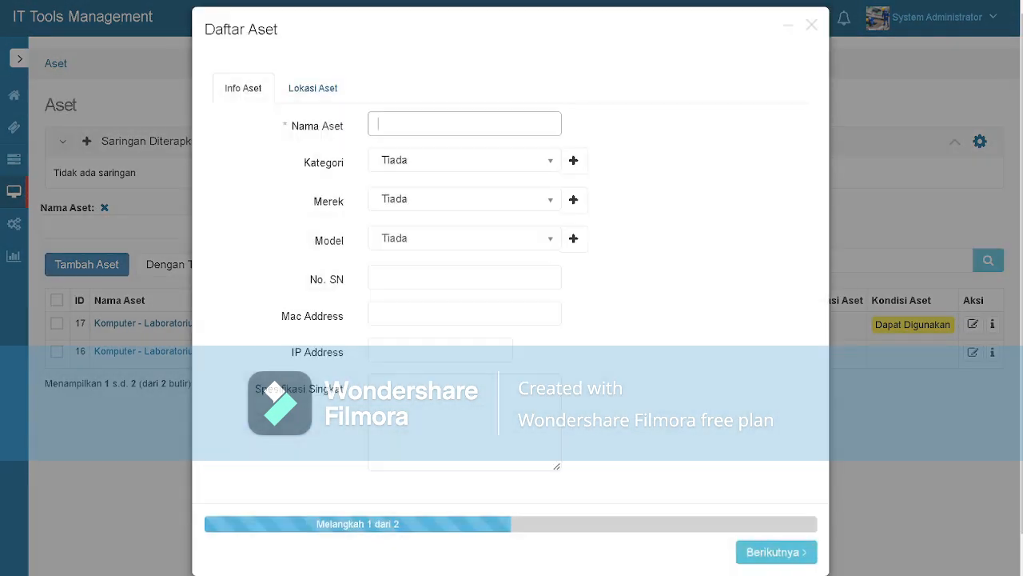
key("Down")
key("Return")
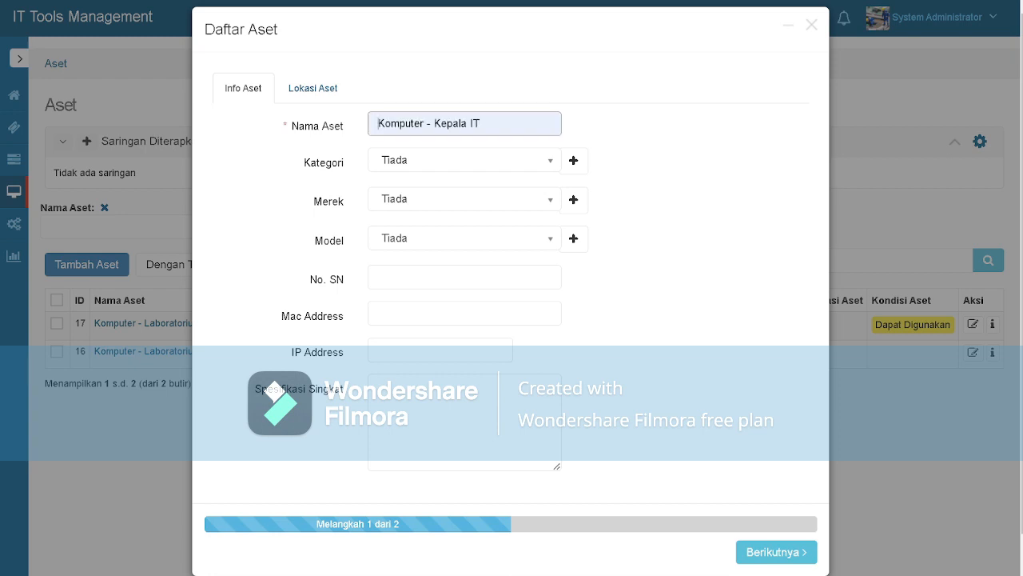
Set the Kategori of the new "Komputer - Kepala IT" asset to Komputer
key("Tab")
key("Return")
key("Down")
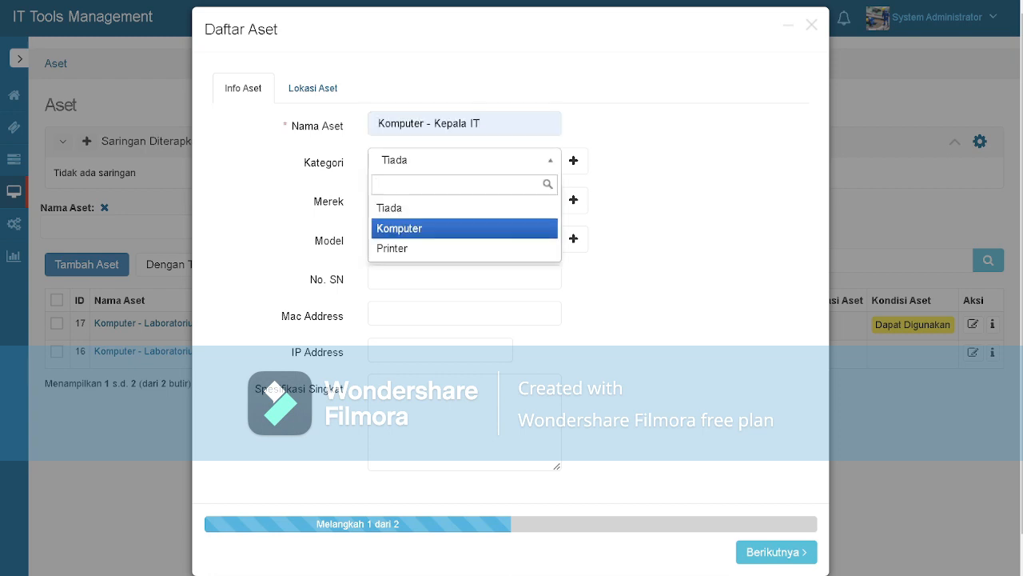
key("Return")
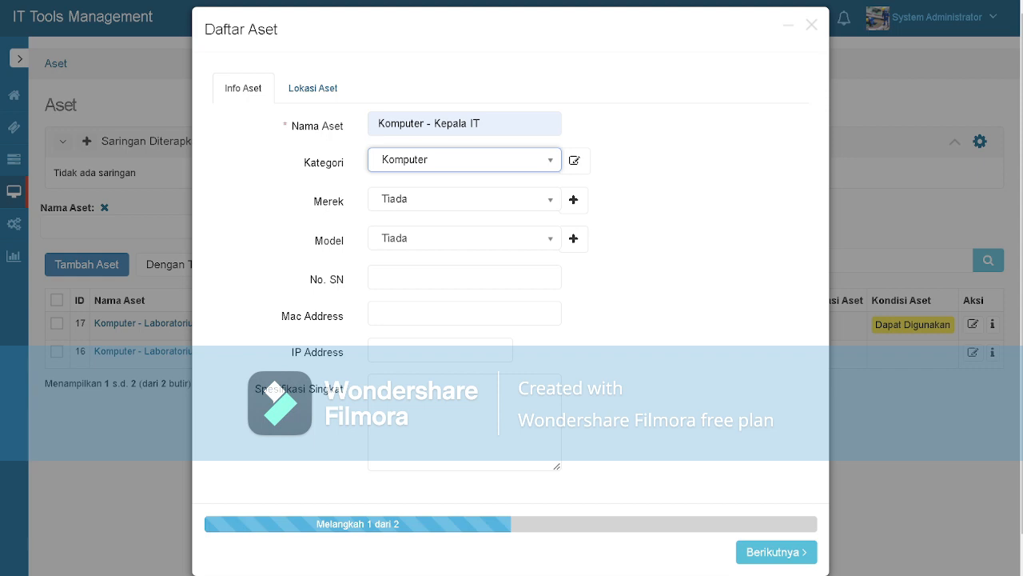
Create and assign a new Merek named "Lenovo" and a new Model named "M24TMU" for the asset
left_click(565, 195)
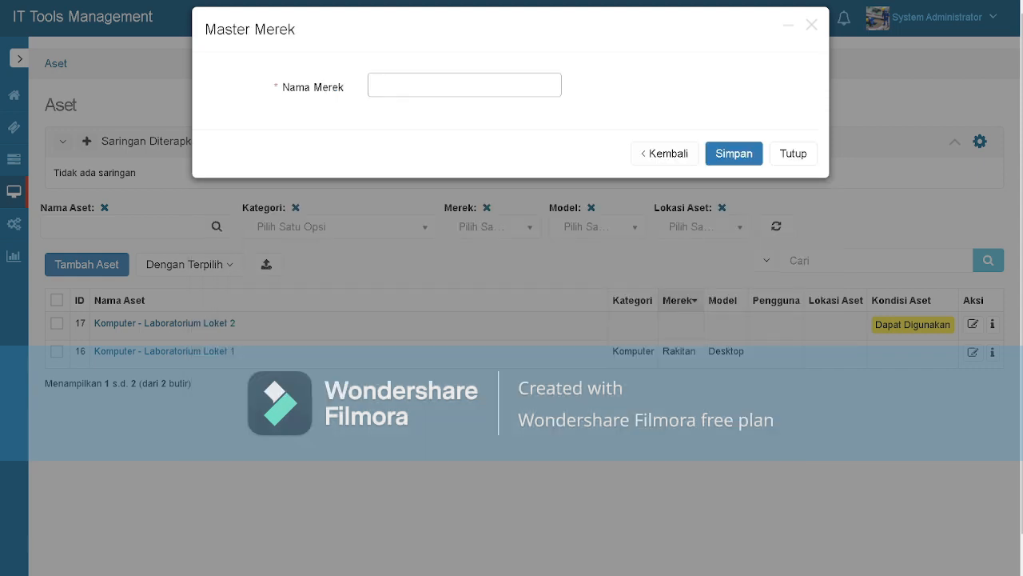
type("Lenovo")
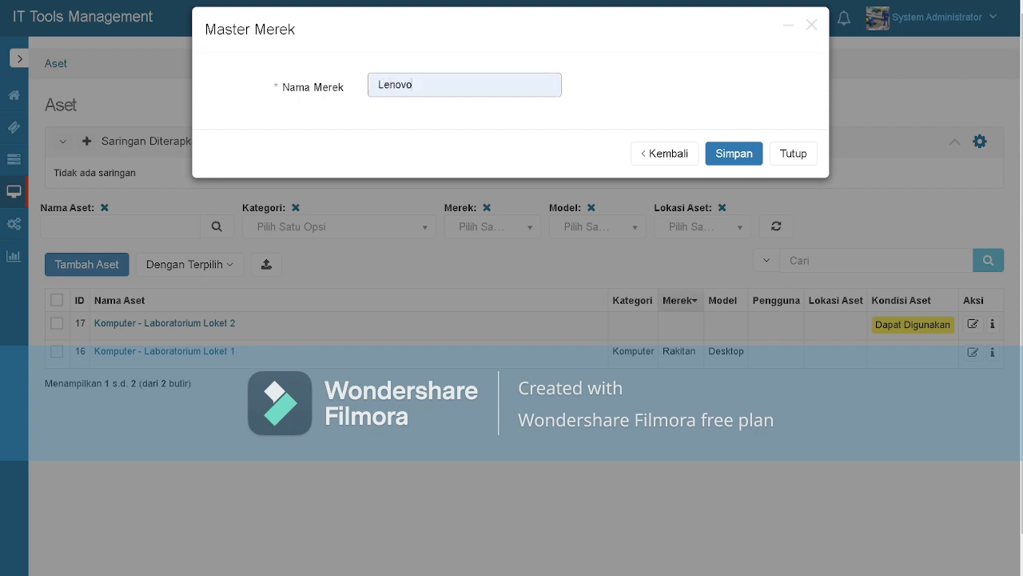
left_click(734, 153)
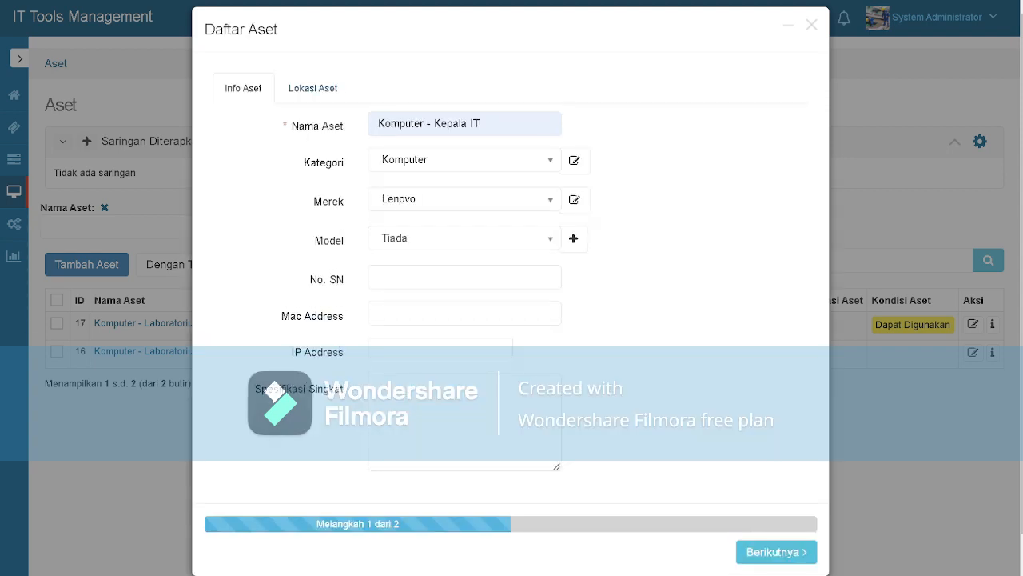
left_click(570, 237)
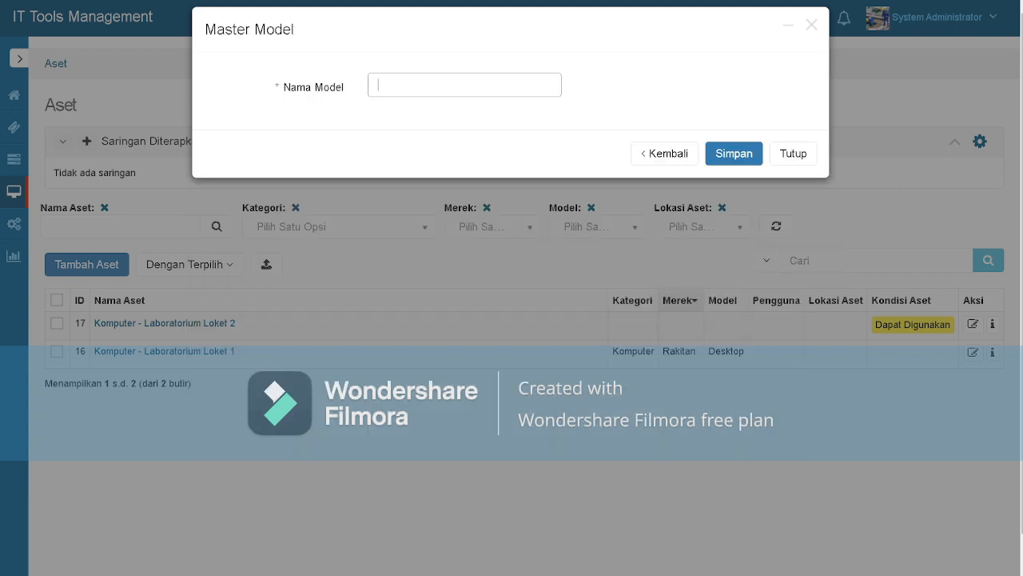
type("M24TMU")
left_click(734, 154)
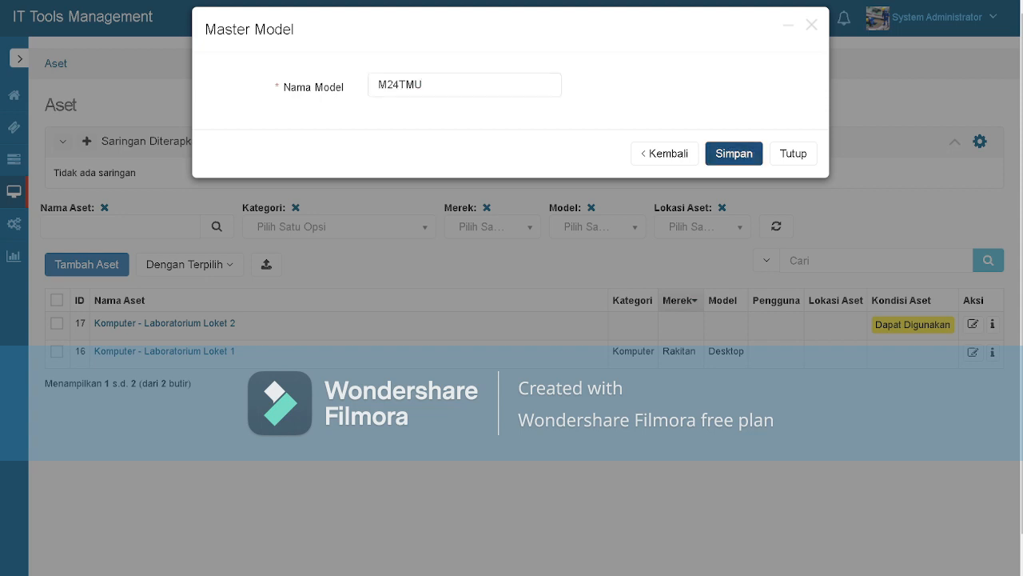
Enter 562317323MS as the asset's No. SN, leaving Mac Address and IP Address blank
left_click(465, 277)
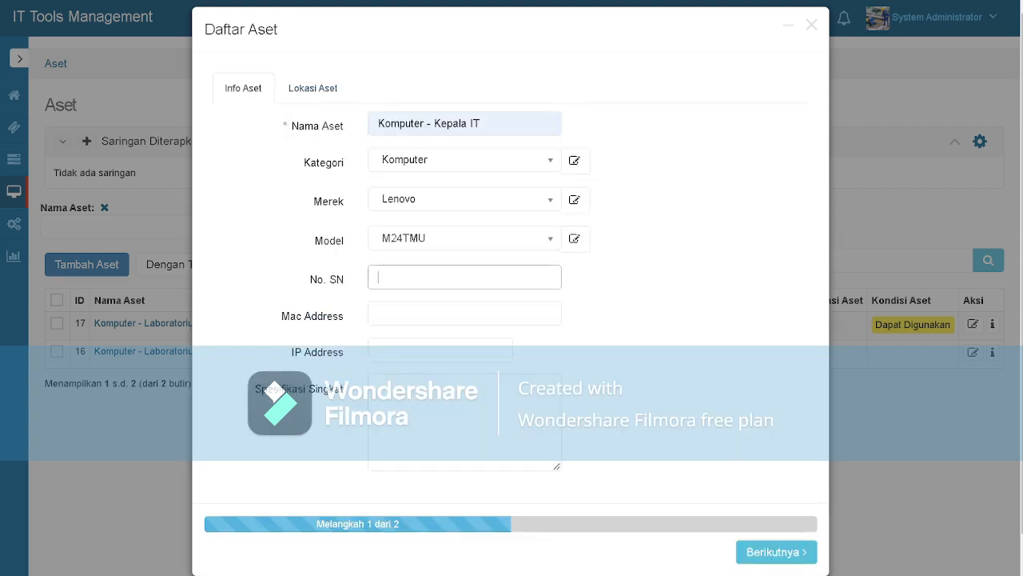
type("562317323ms")
key("BackSpace")
key("BackSpace")
type("MS")
key("Tab")
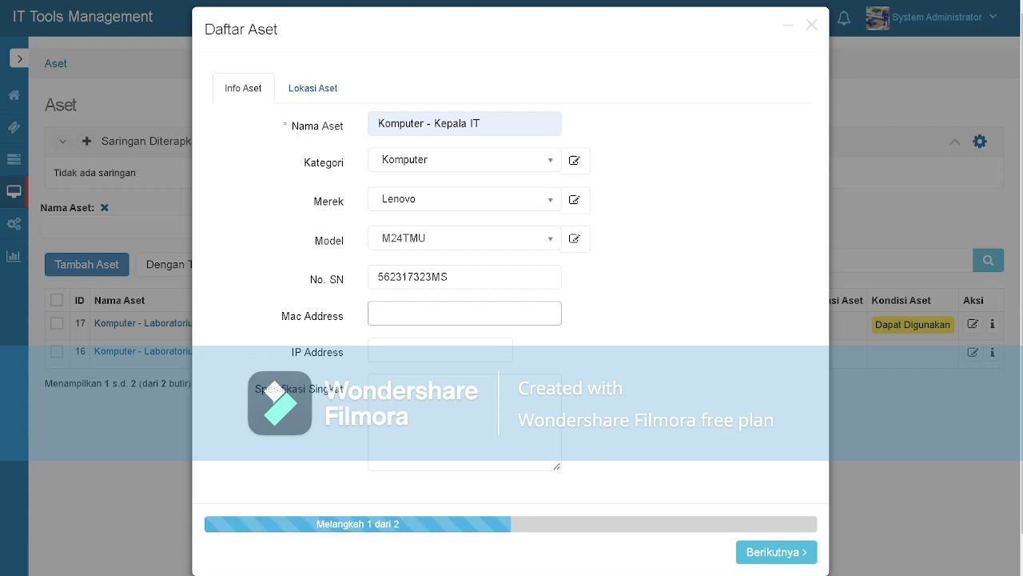
left_click(438, 350)
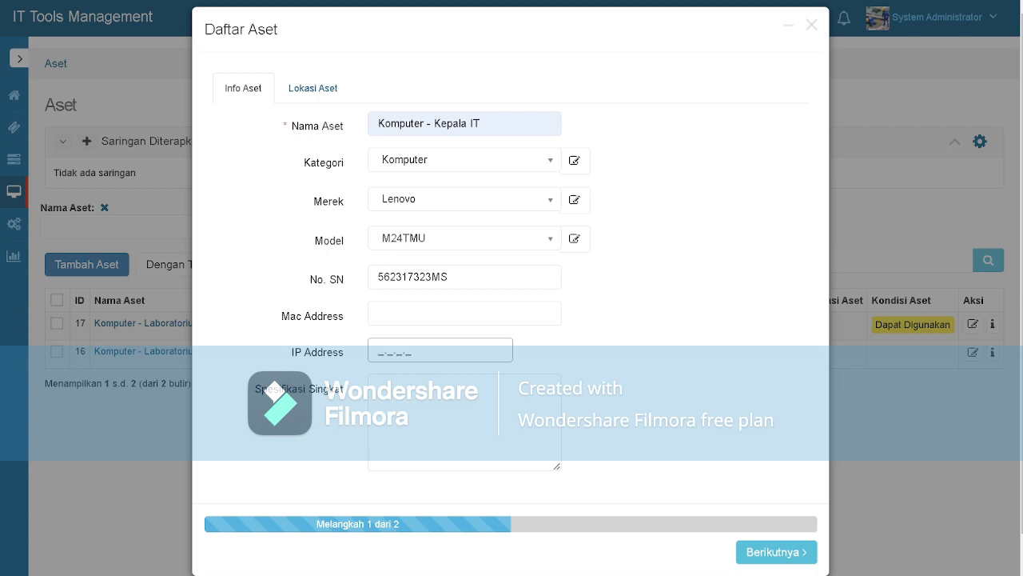
Continue to the asset's location details and create a new Pengguna entry with the asset user's name
left_click(776, 551)
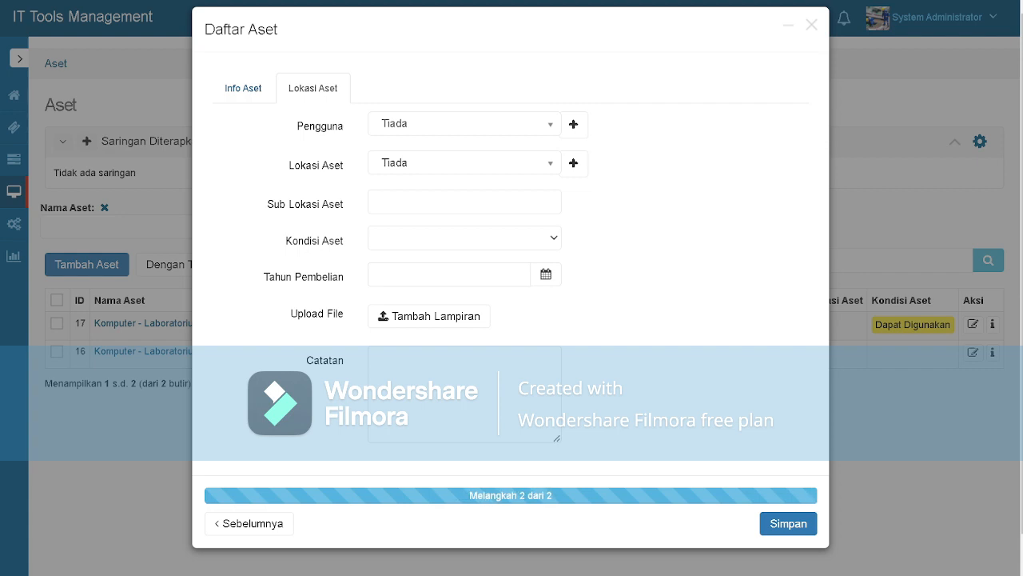
left_click(464, 124)
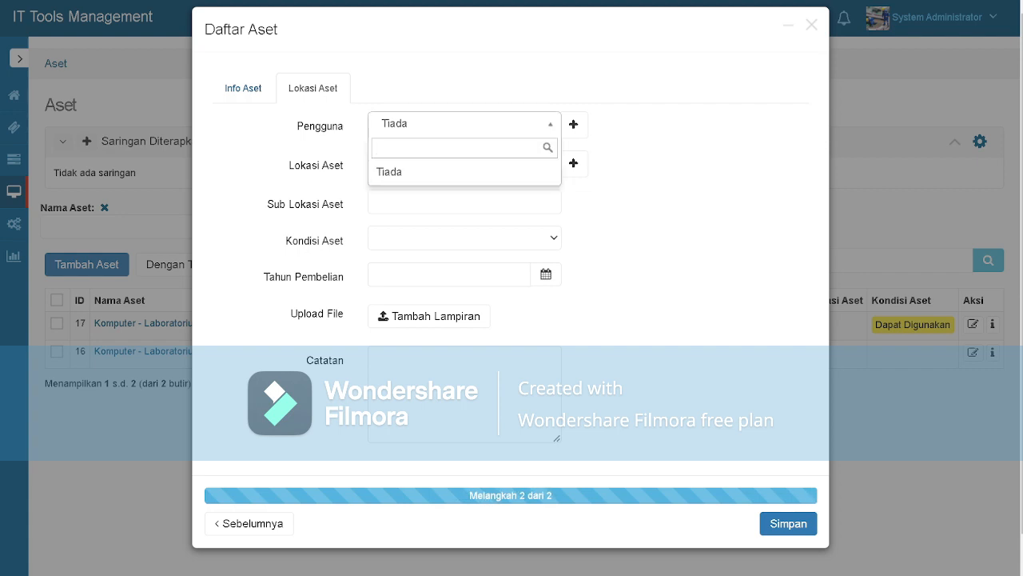
left_click(569, 122)
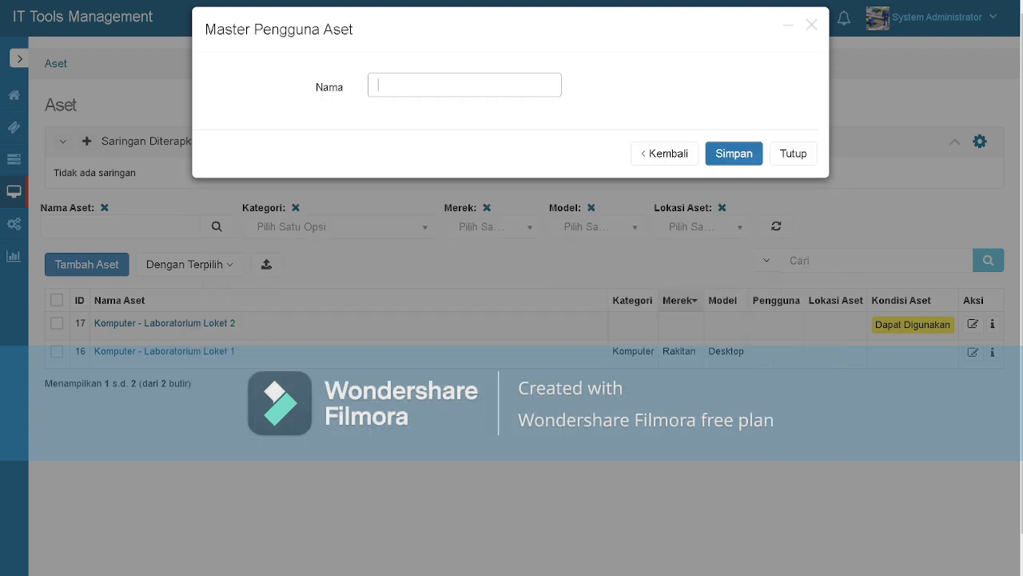
type("Nengpli")
left_click(734, 152)
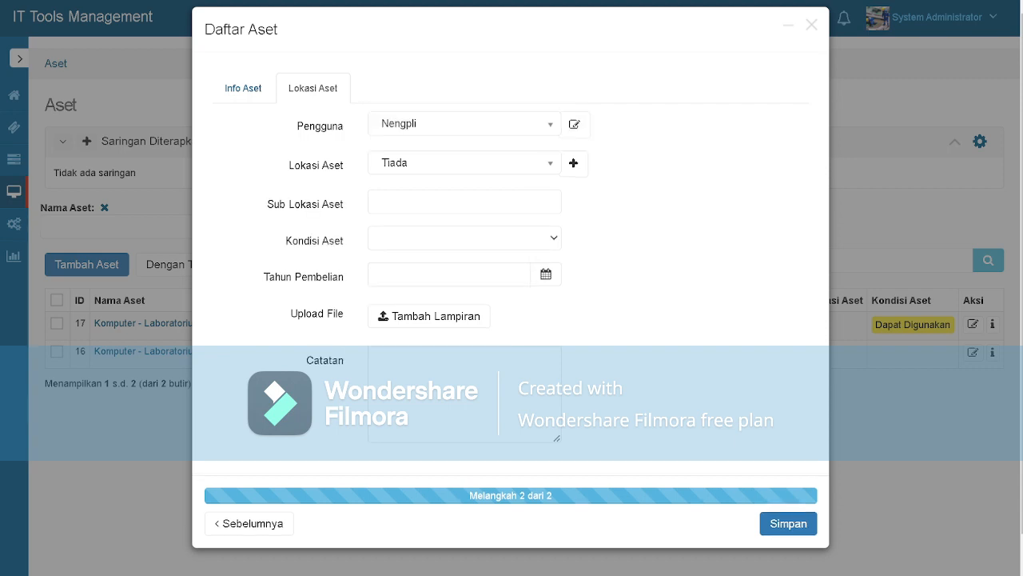
Create a new location named "Instalasi IT" and assign it as the Lokasi Aset
left_click(465, 163)
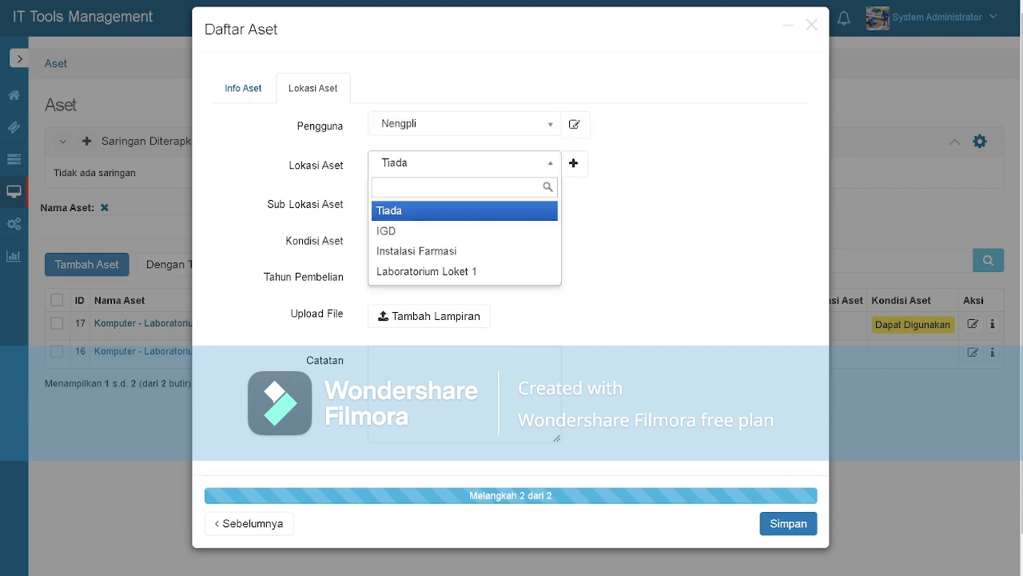
left_click(573, 164)
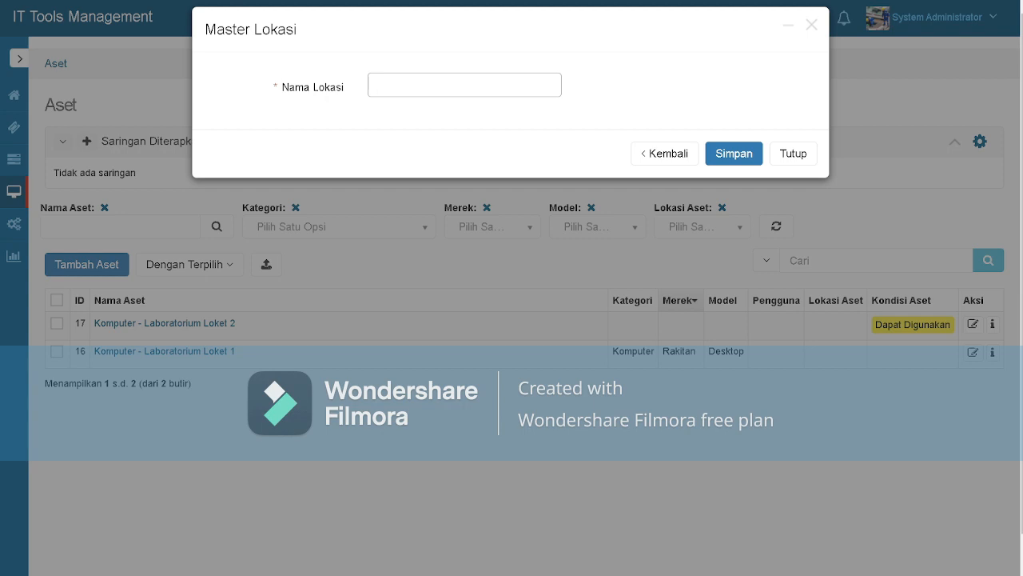
type("Rua")
key("BackSpace")
key("BackSpace")
key("BackSpace")
type("Instalasi IT")
key("Return")
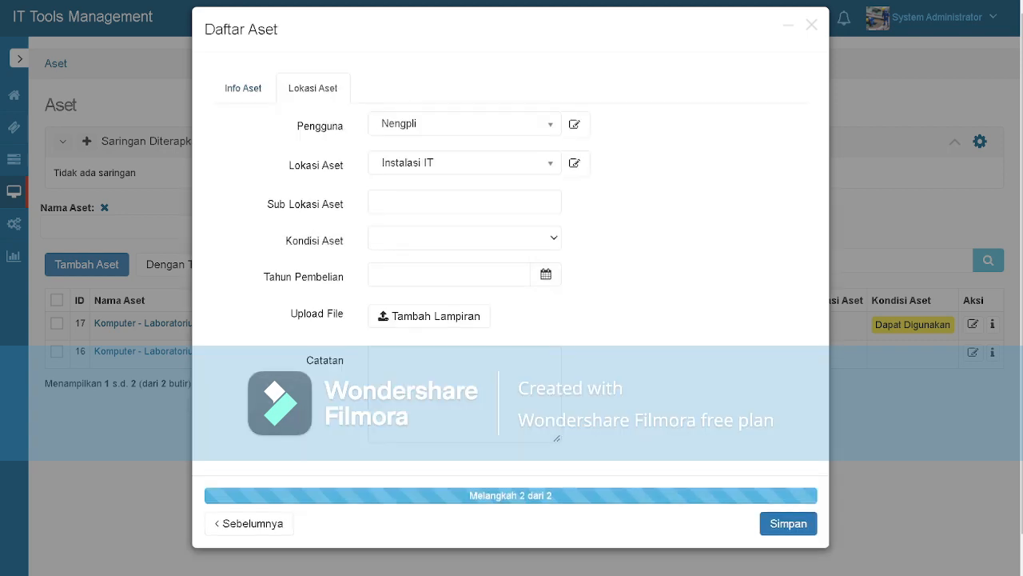
Set Sub Lokasi Aset to "Kepala IT" and Kondisi Aset to Dapat Digunakan
left_click(463, 202)
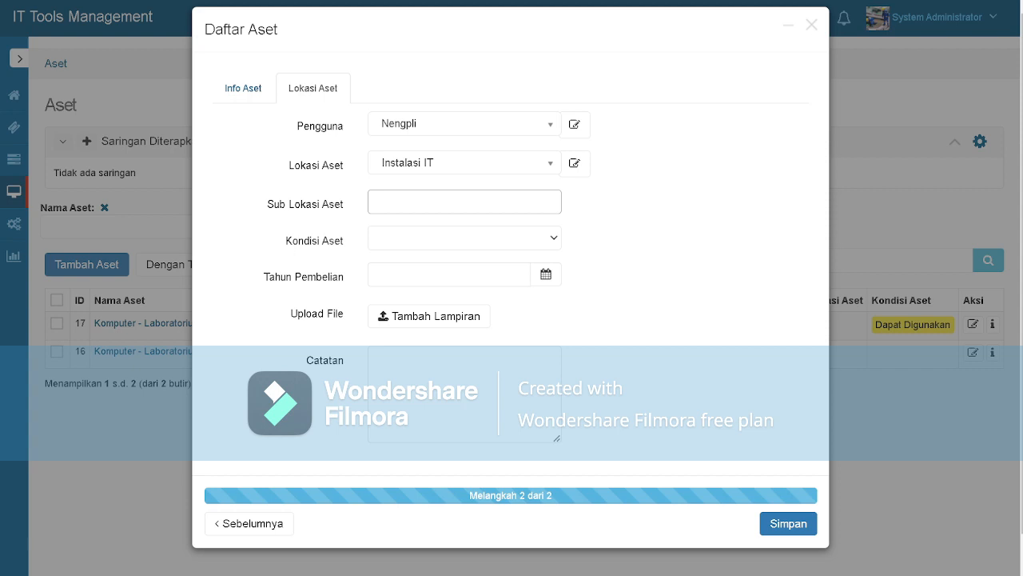
type("Kepala IT")
key("Tab")
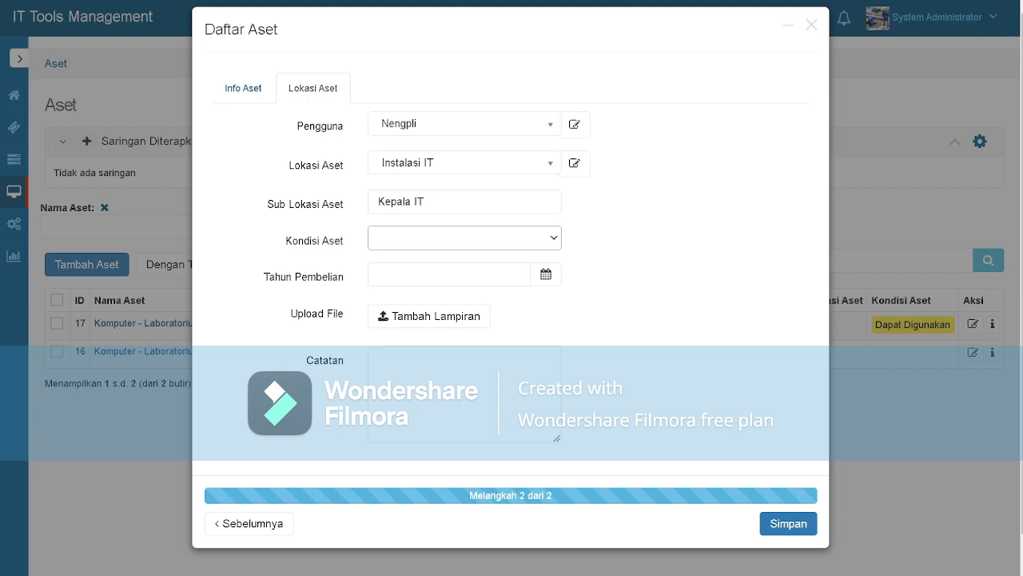
key("Down")
Set Tahun Pembelian to 2023-06-01 and save the new asset
left_click(546, 274)
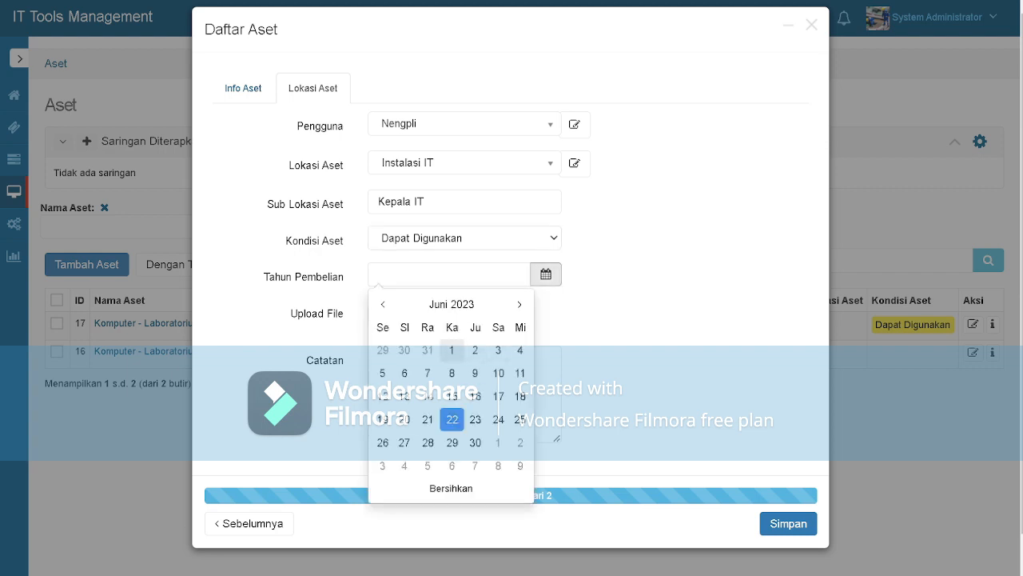
left_click(452, 350)
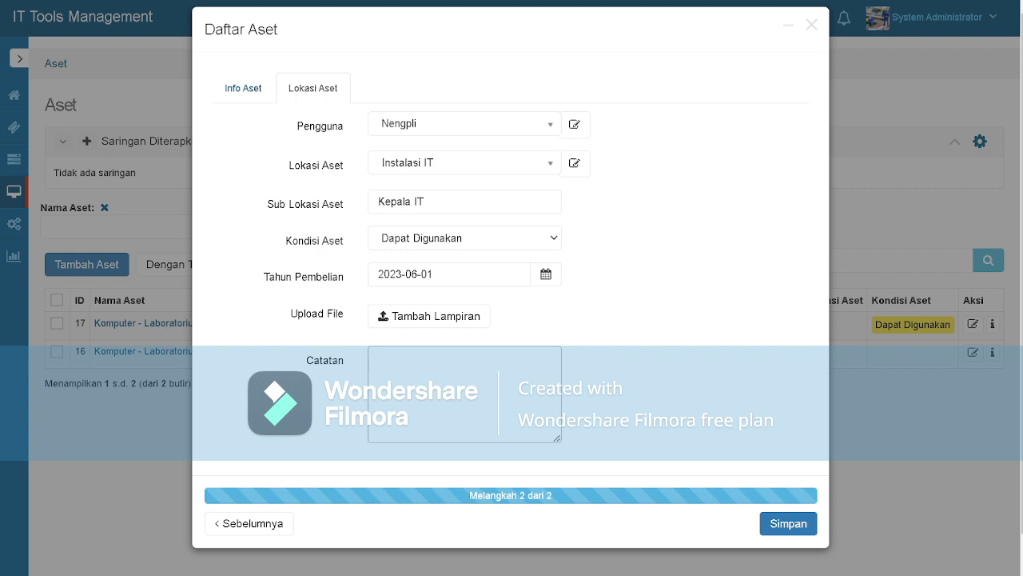
left_click(789, 523)
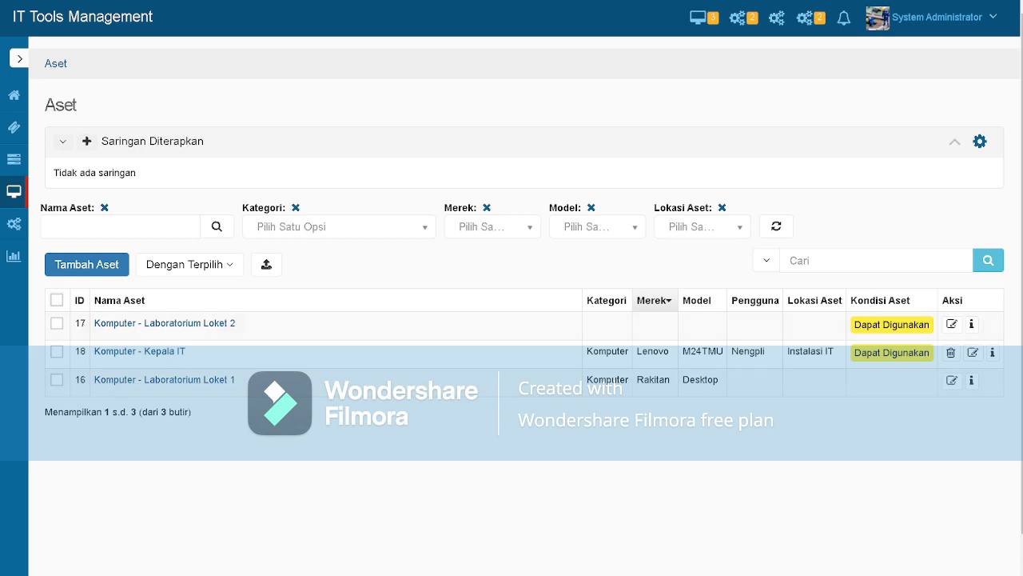
Examine the bulk actions for all selected assets and the Excel import options, clearing the selection and importing nothing
left_click(57, 299)
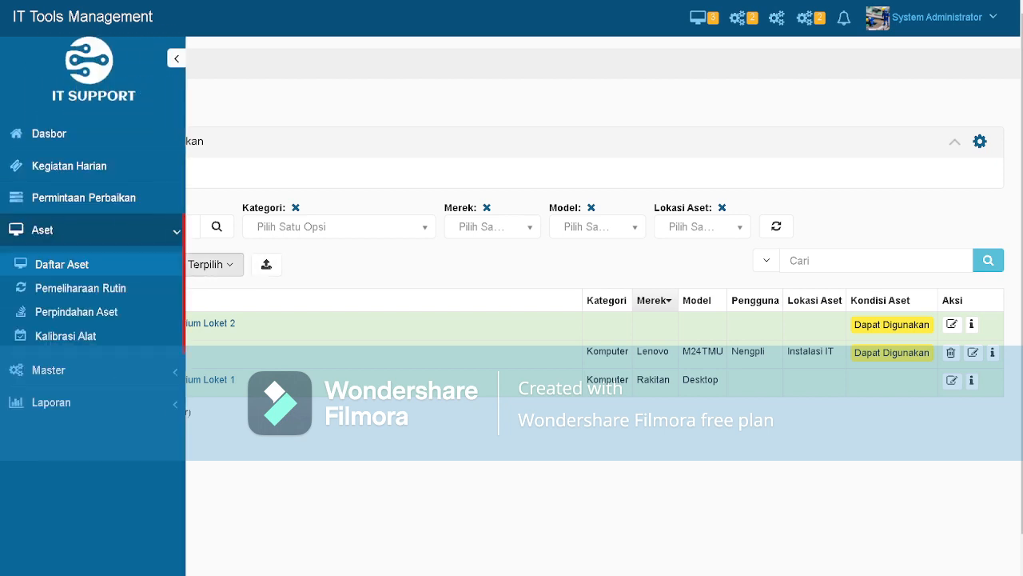
left_click(214, 264)
left_click(172, 275)
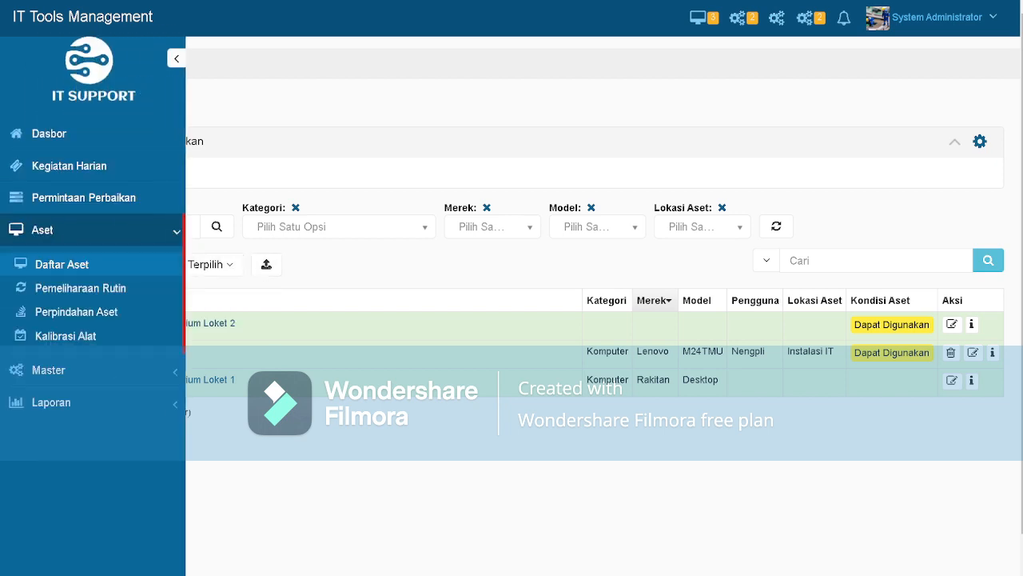
left_click(177, 59)
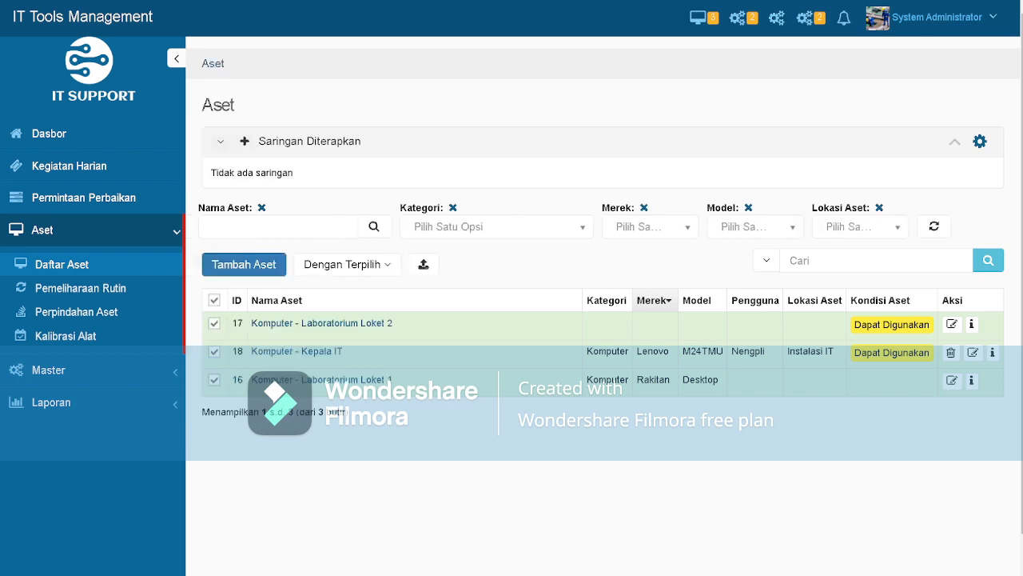
left_click(177, 59)
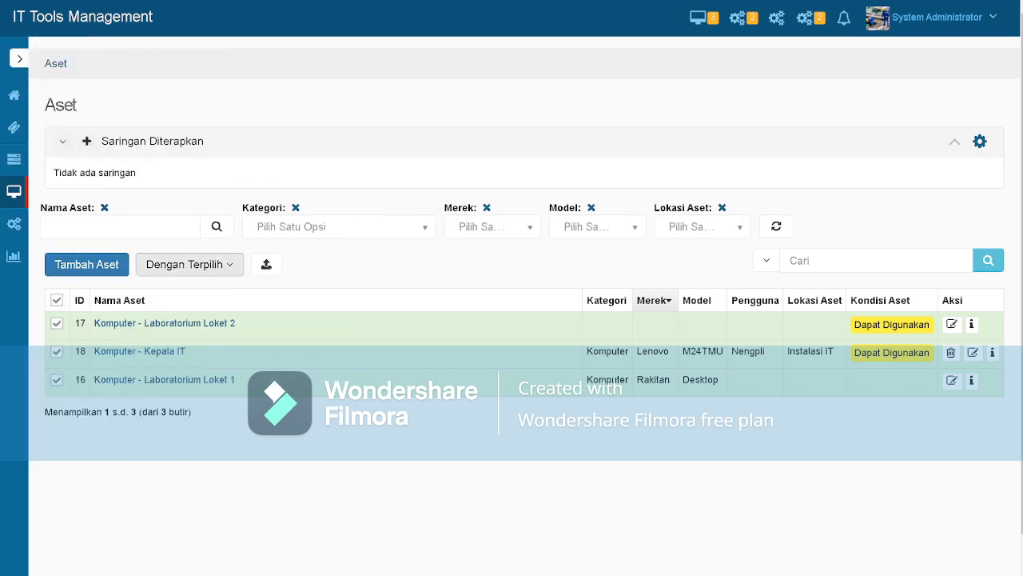
left_click(189, 264)
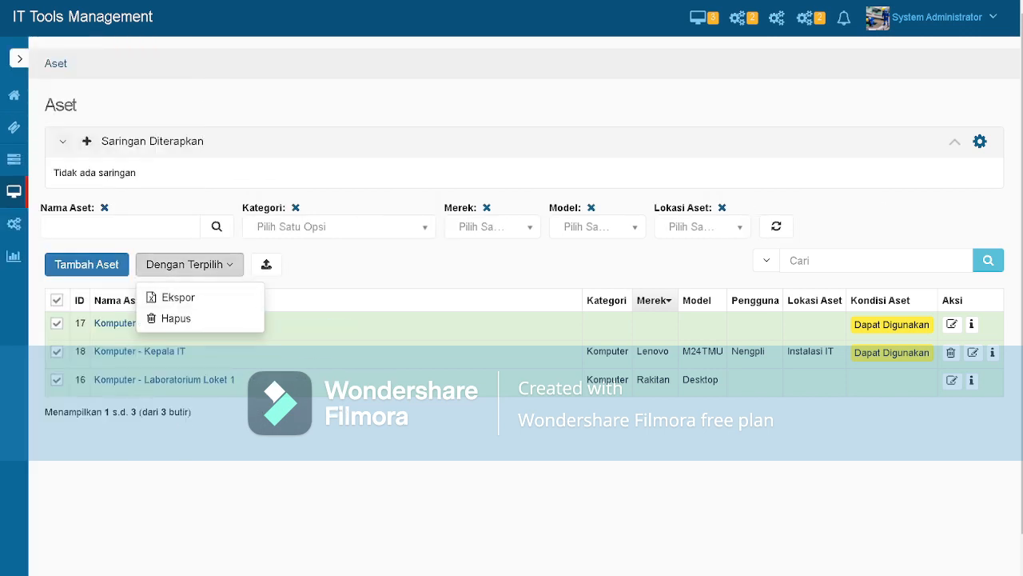
left_click(352, 264)
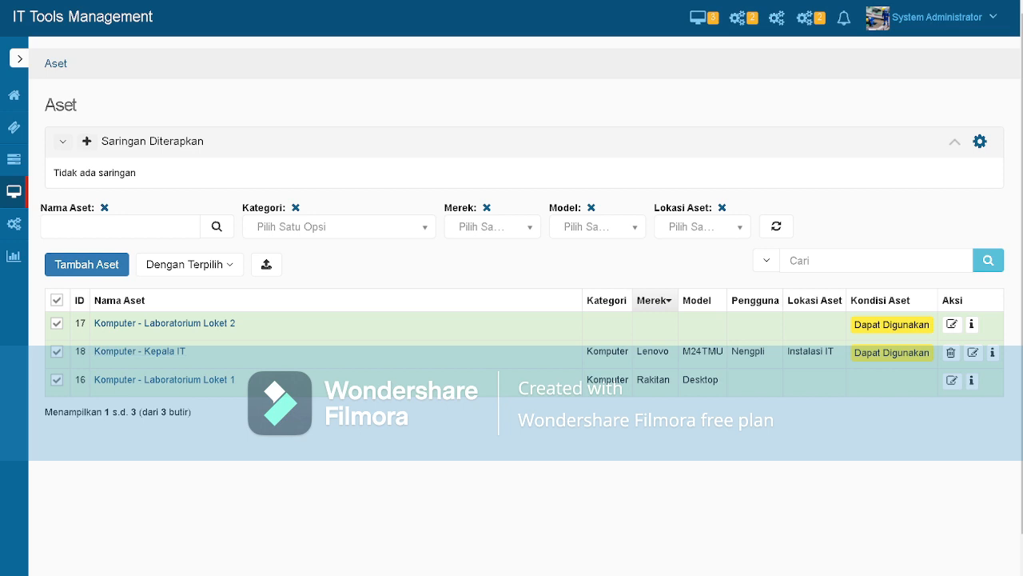
left_click(57, 300)
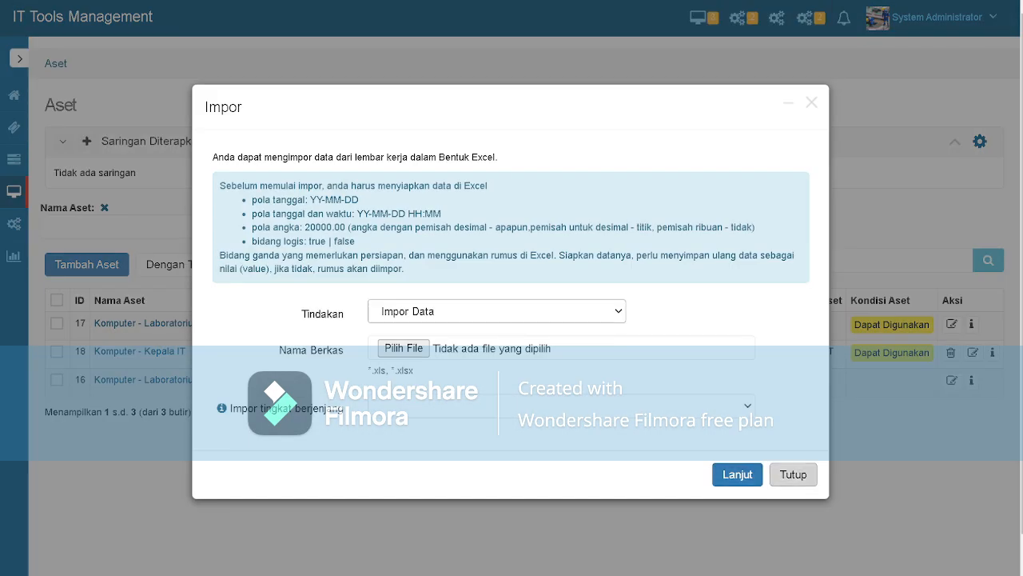
left_click(793, 474)
Search the asset list by Nama Aset for "IT" and clear the search text
mouse_move(16, 240)
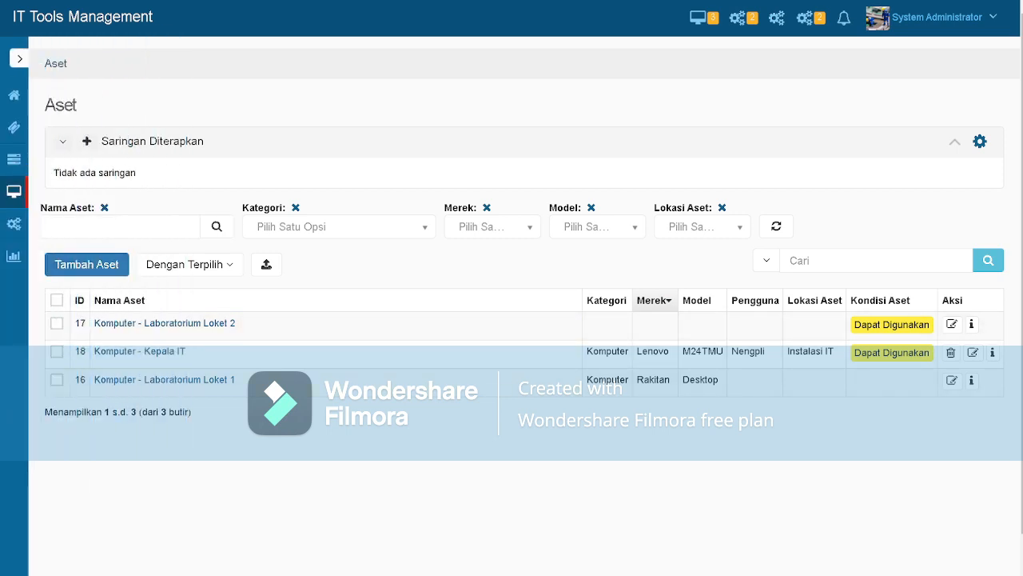
left_click(120, 226)
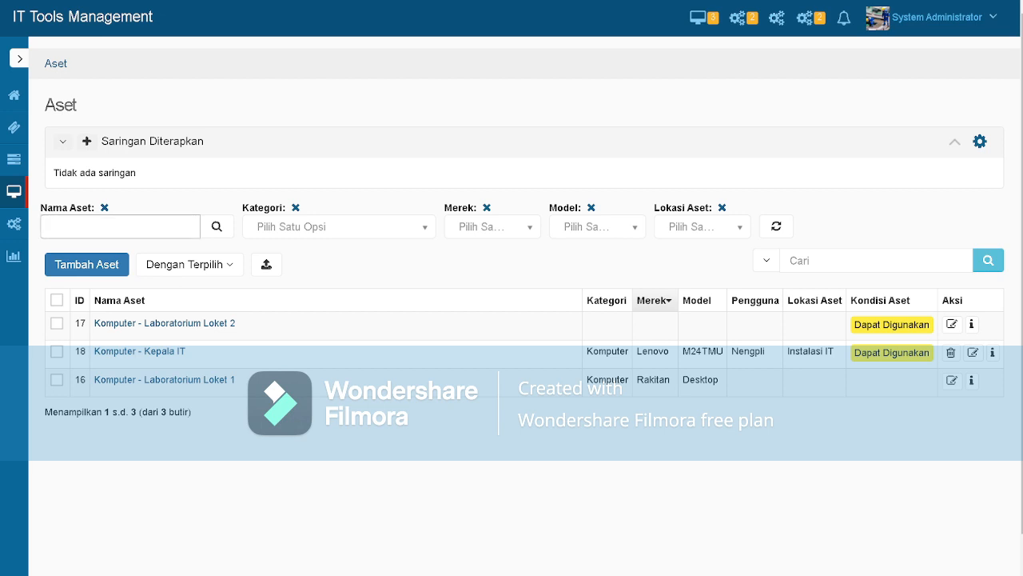
type("IT")
left_click(217, 226)
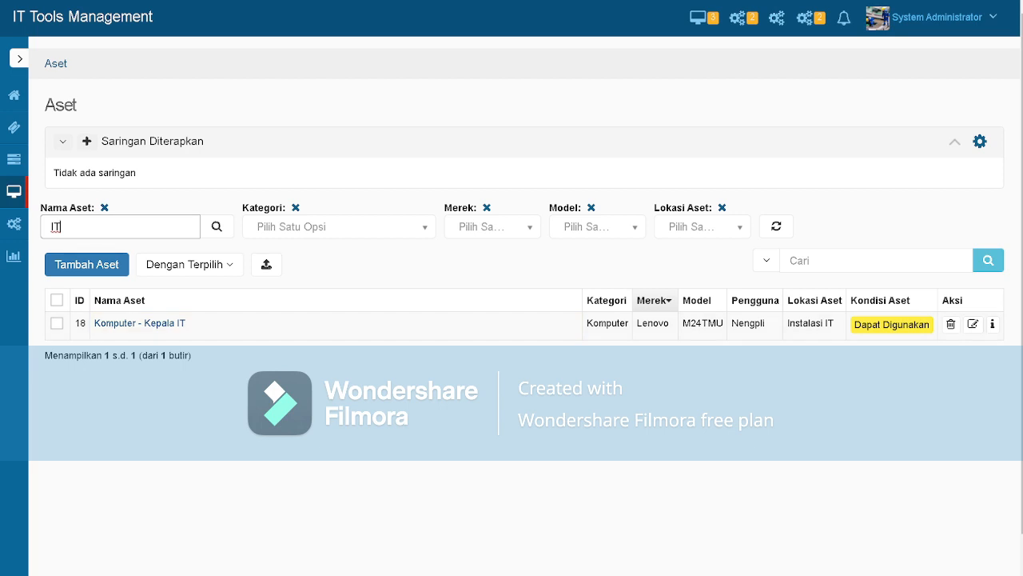
left_click(216, 226)
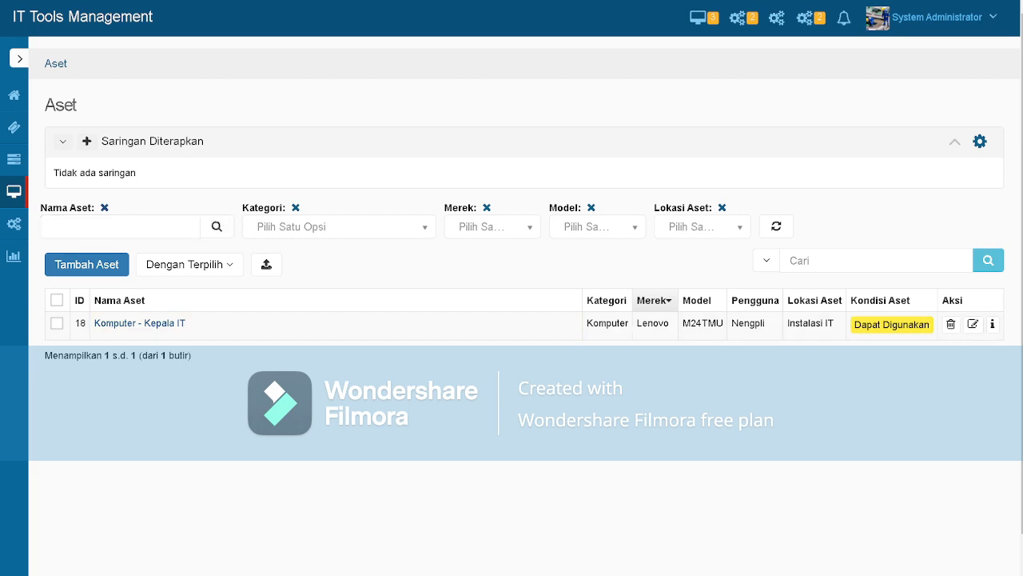
Filter the asset list by the Printer category and reset the list filters
left_click(339, 226)
left_click(320, 292)
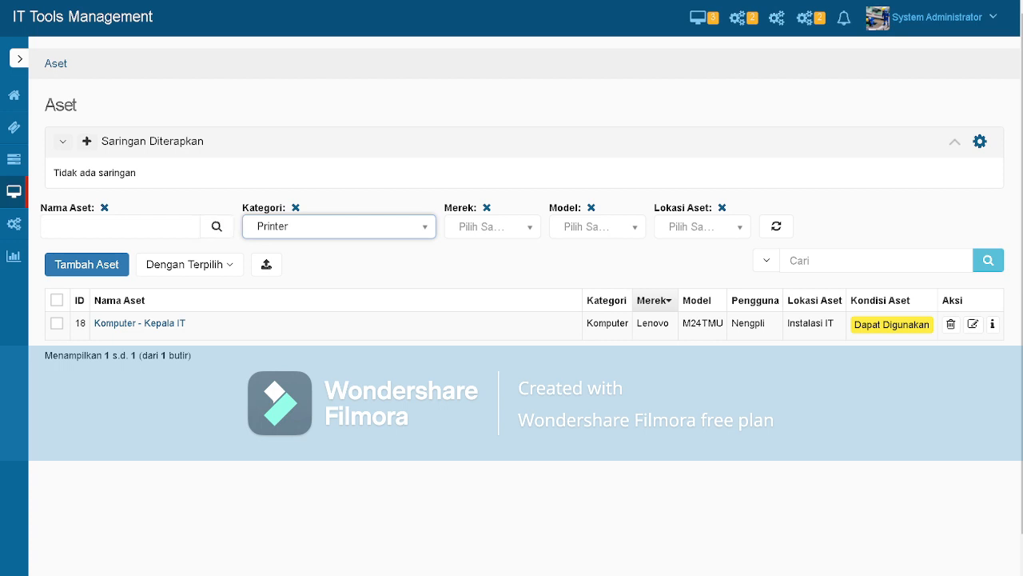
left_click(776, 226)
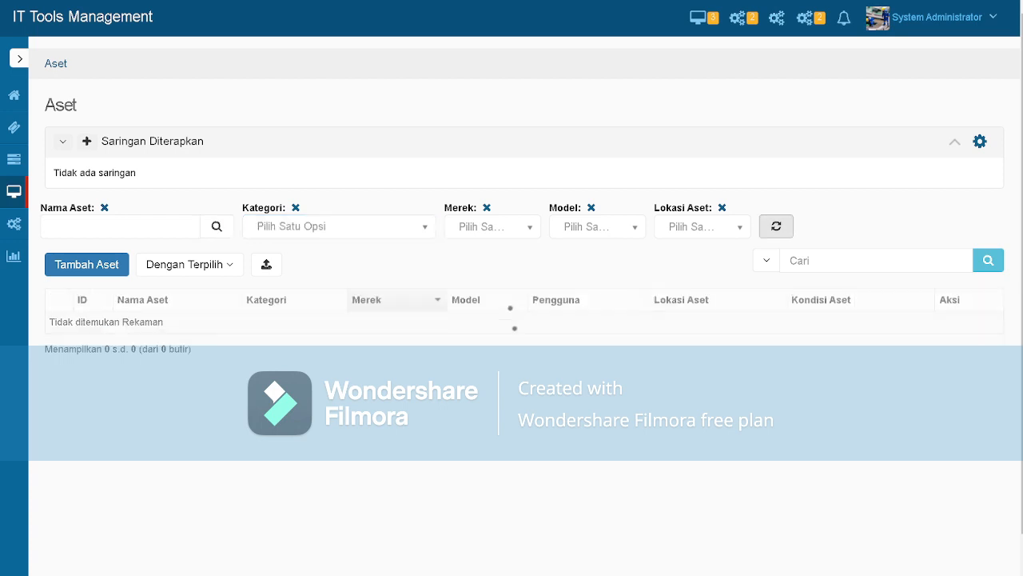
Filter the asset list by Merek Lenovo and Model M24TMU, and reset the list filters
left_click(492, 226)
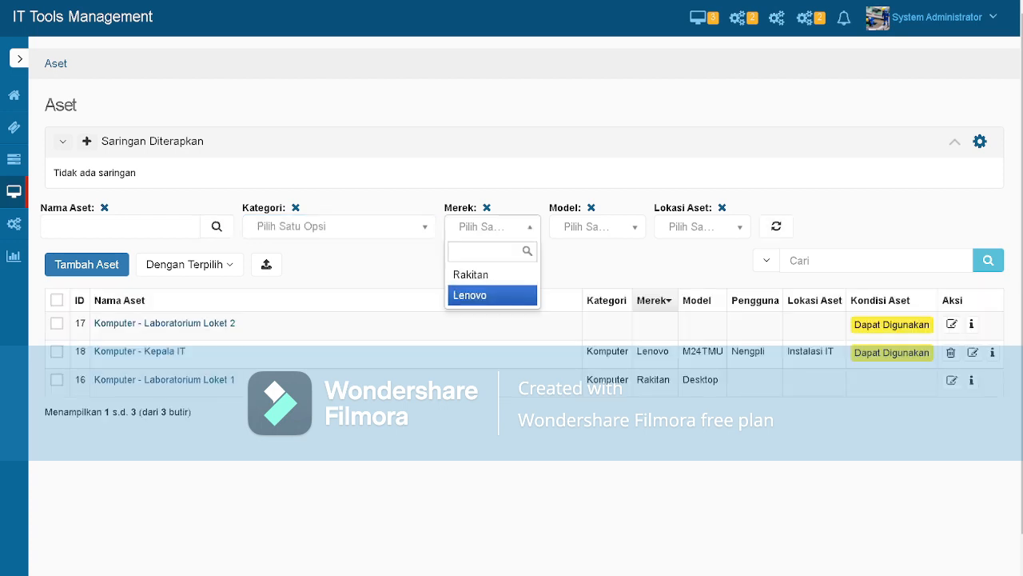
left_click(490, 294)
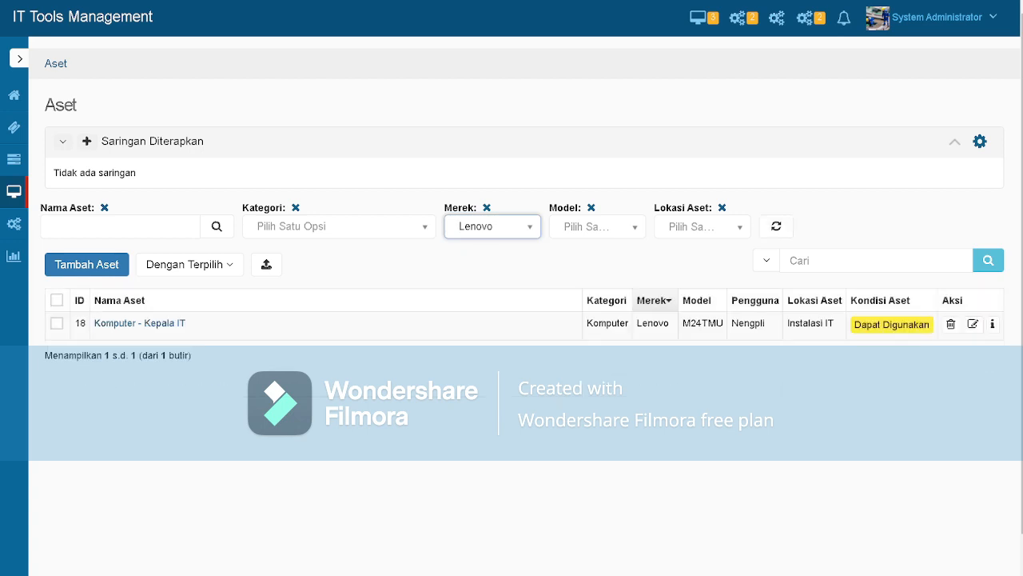
left_click(597, 226)
key("Return")
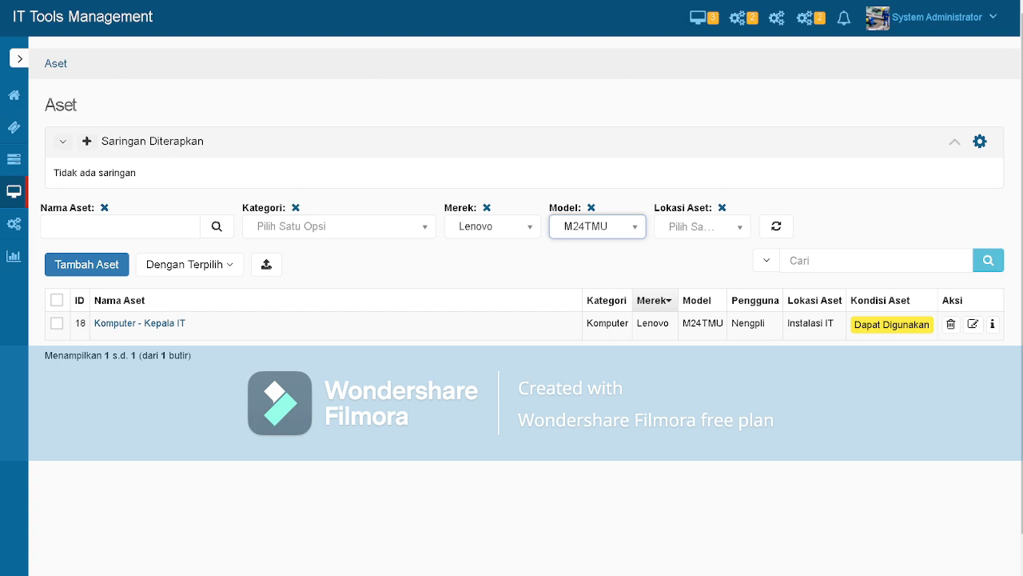
left_click(776, 227)
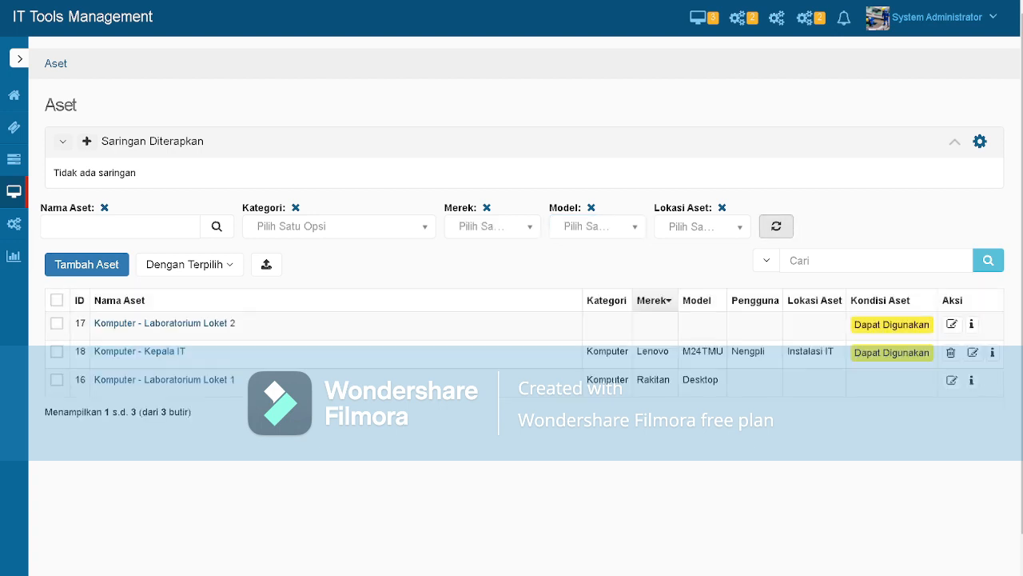
Open the repair requests of Komputer - Kepala IT and examine the blank request form, closing it without saving
mouse_move(16, 165)
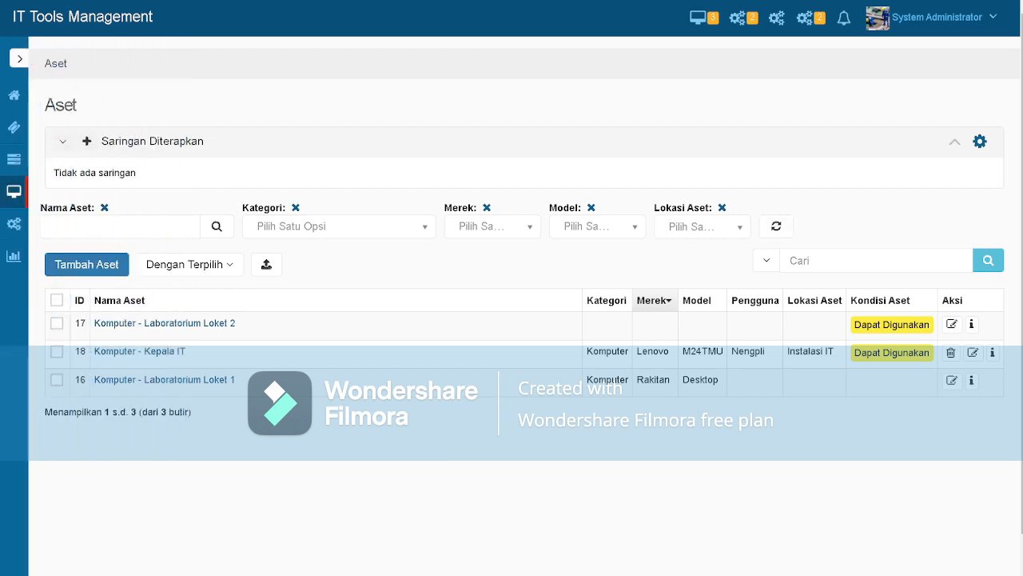
mouse_move(15, 192)
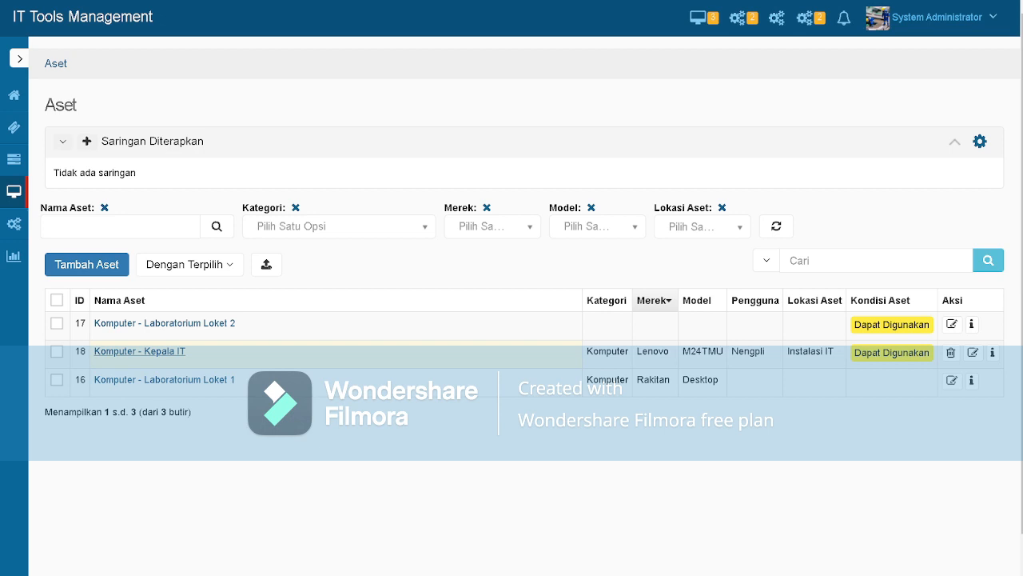
left_click(140, 351)
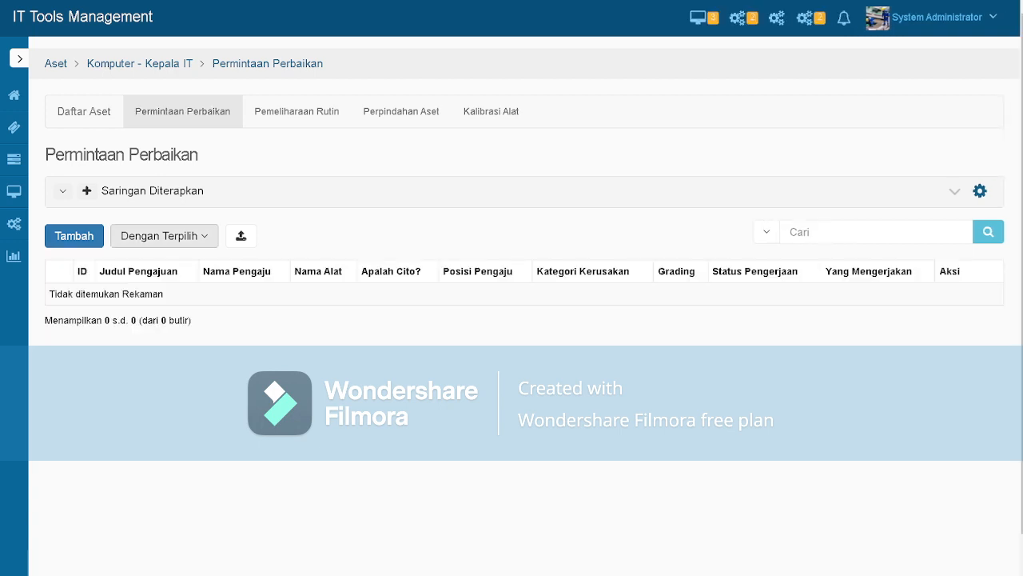
left_click(74, 236)
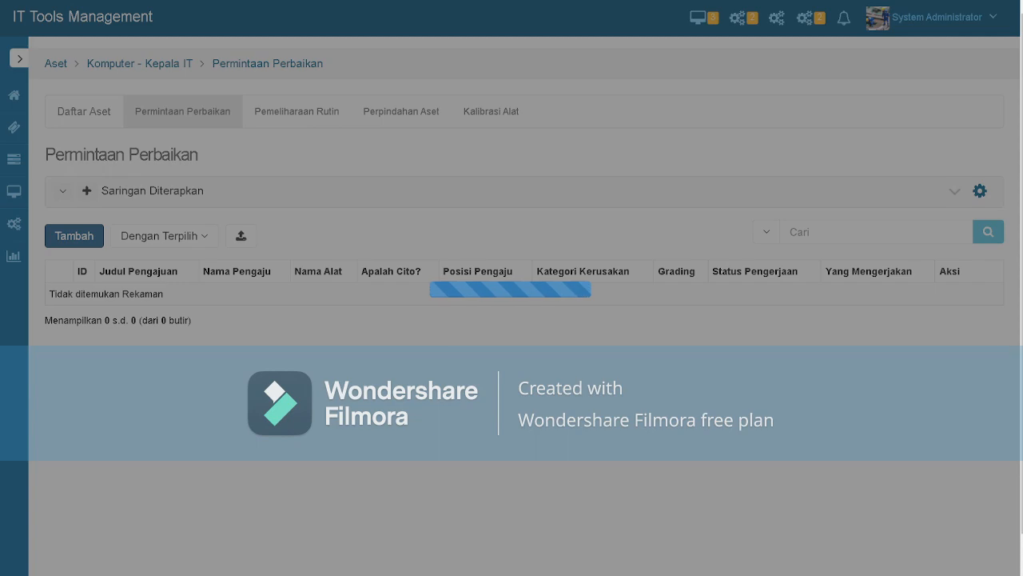
scroll(504, 304, "down", 3)
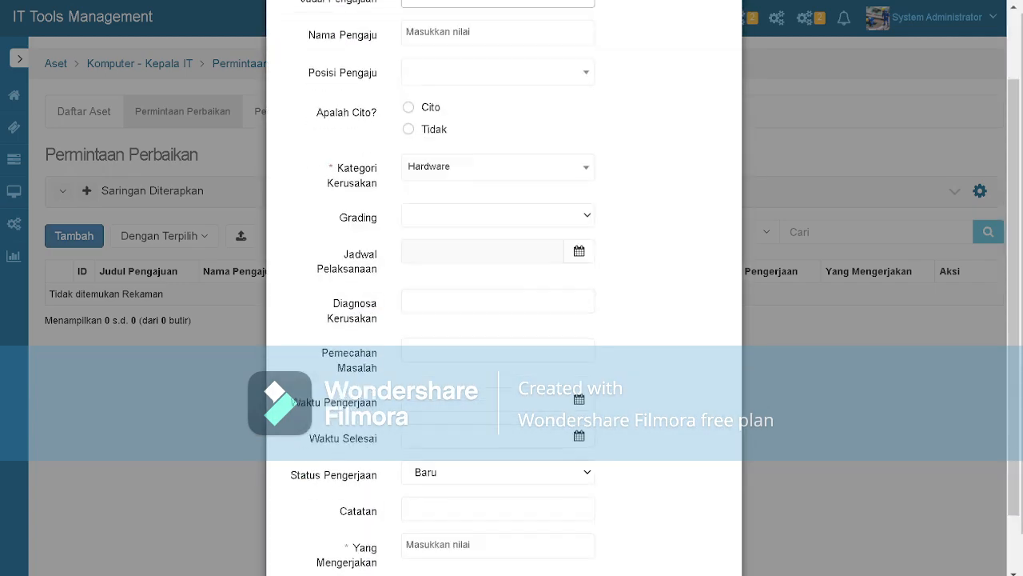
scroll(504, 304, "up", 3)
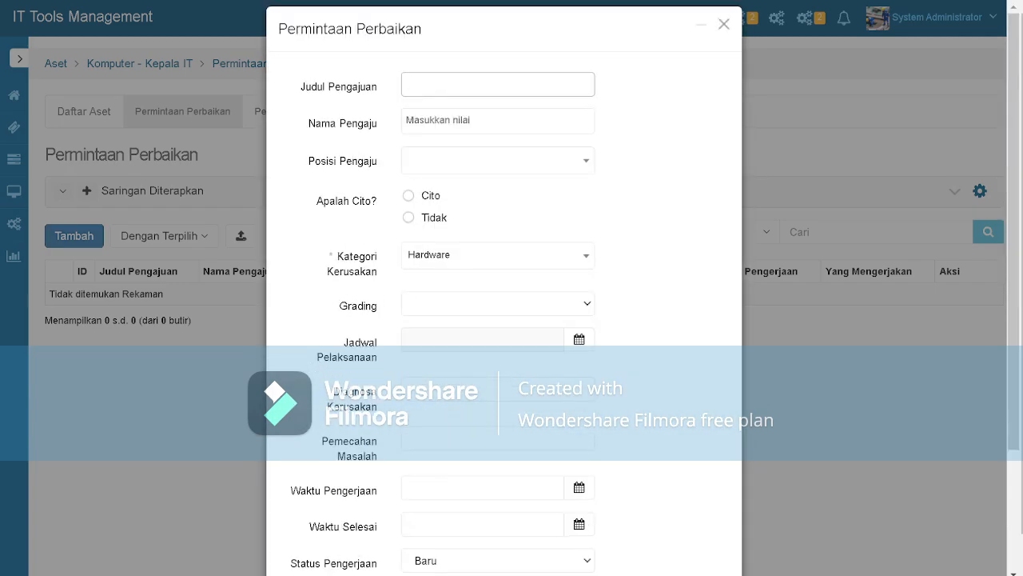
left_click(724, 24)
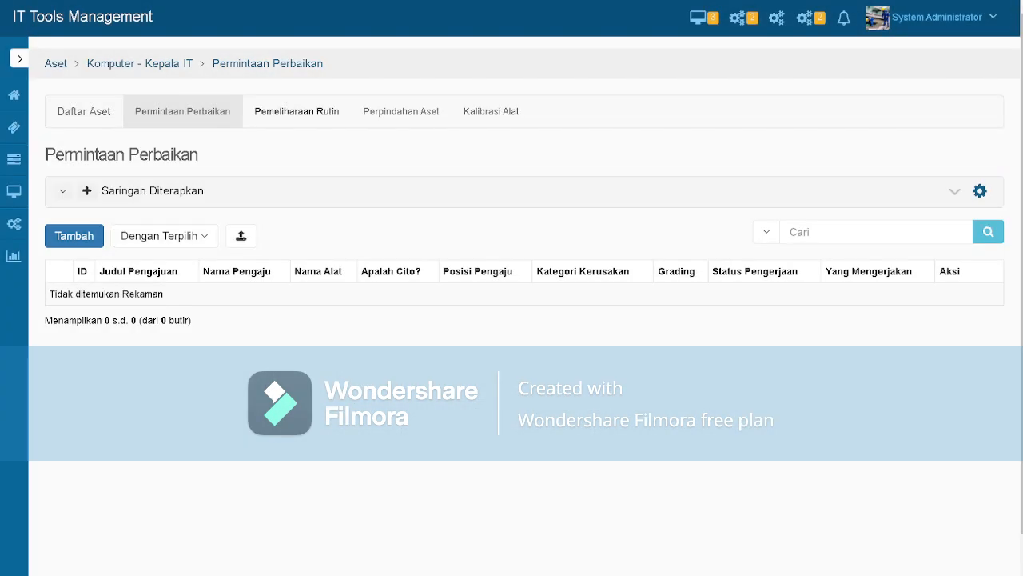
Start a Pemeliharaan Rutin record for the asset with Tanggal 2023-06-21
left_click(297, 111)
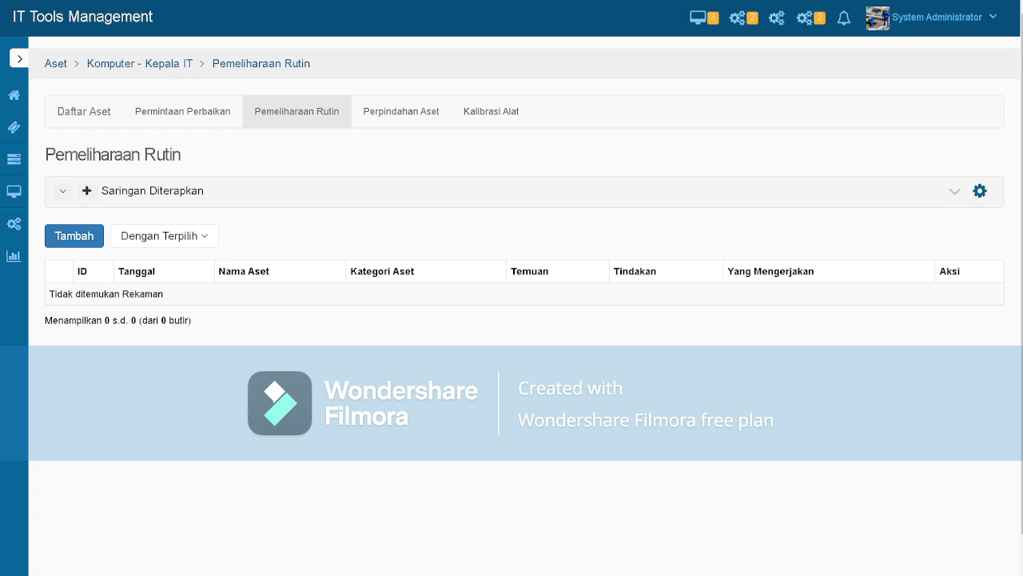
left_click(75, 235)
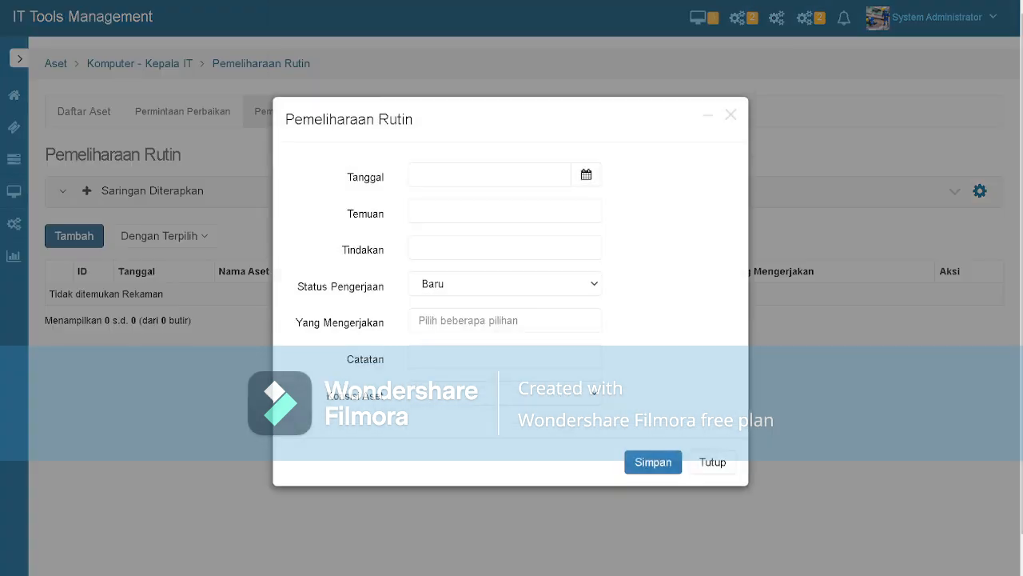
left_click(586, 175)
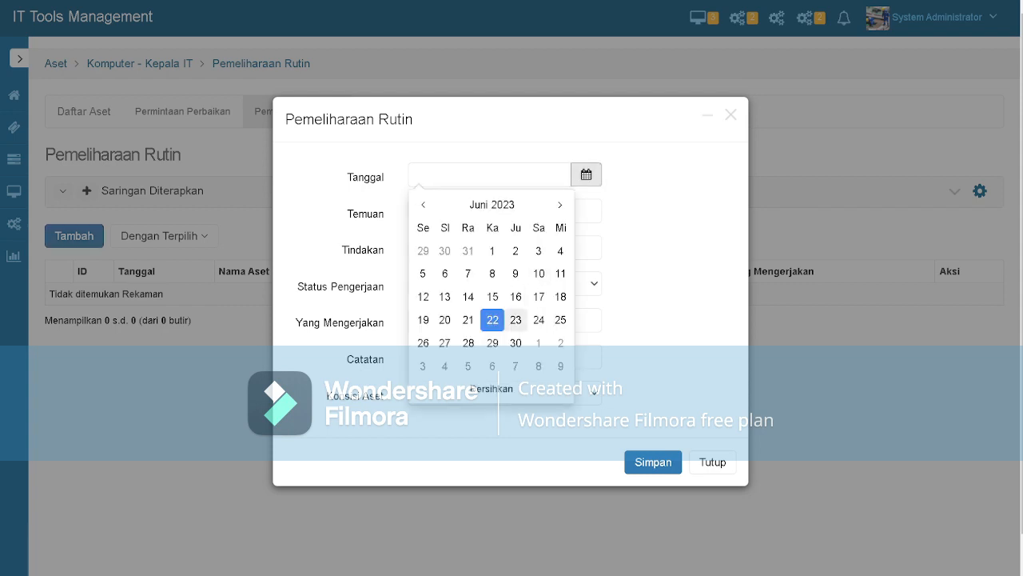
left_click(469, 320)
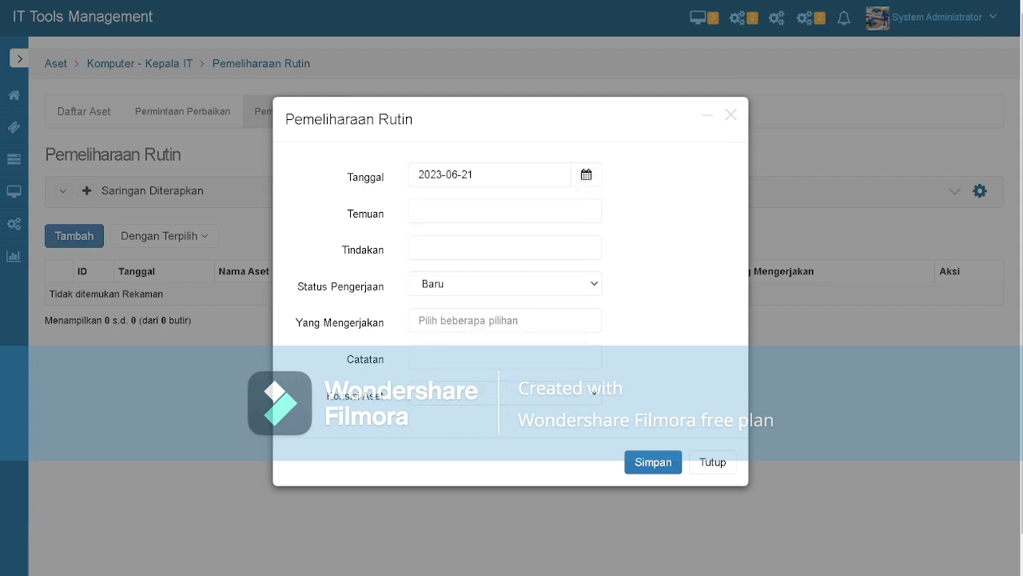
Set Status Pengerjaan to Selesai, assign the available technician, set the asset condition to Dapat Digunakan and save the maintenance record, leaving Temuan and Tindakan blank
left_click(505, 211)
left_click(505, 248)
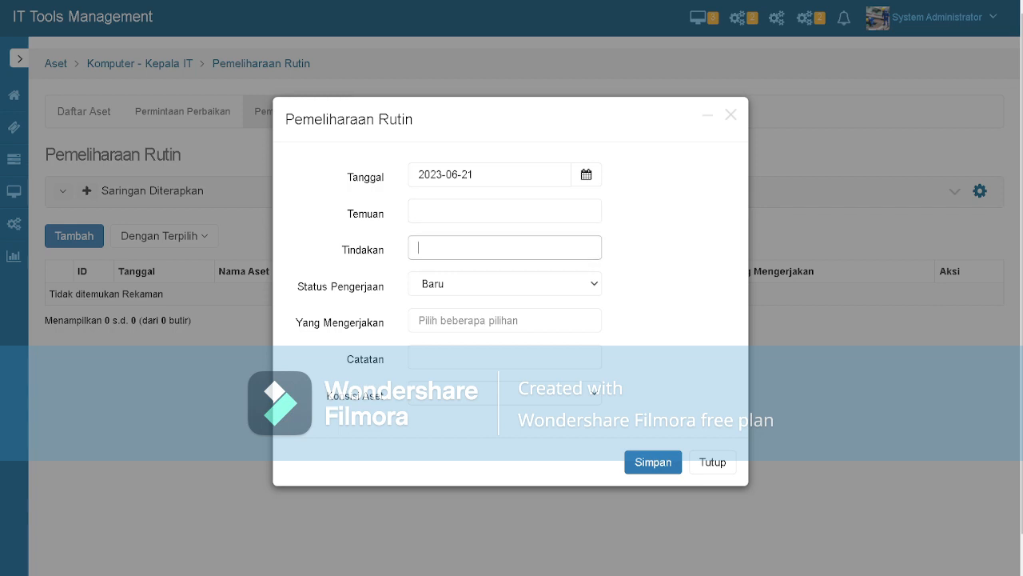
left_click(505, 284)
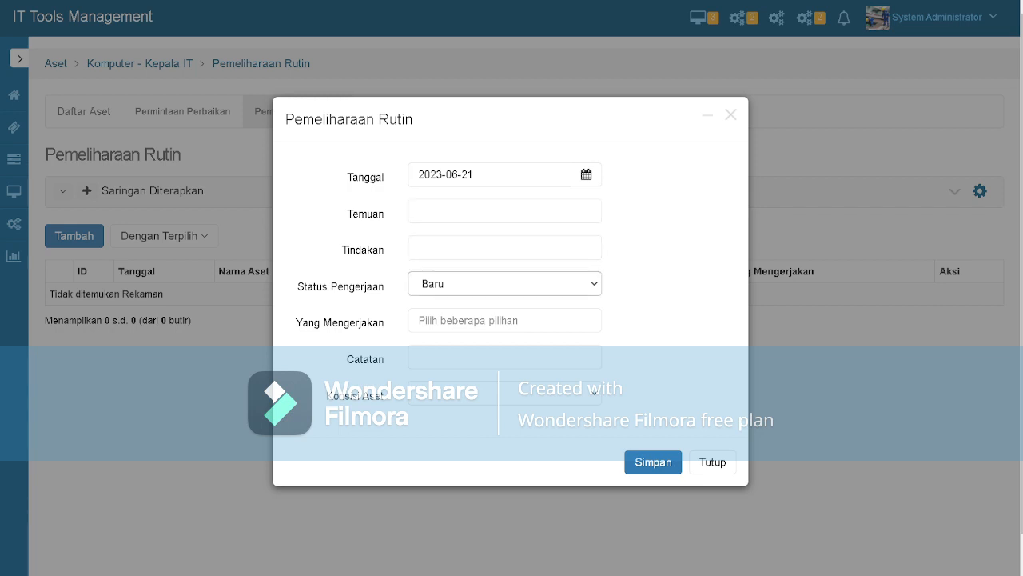
left_click(480, 318)
left_click(504, 320)
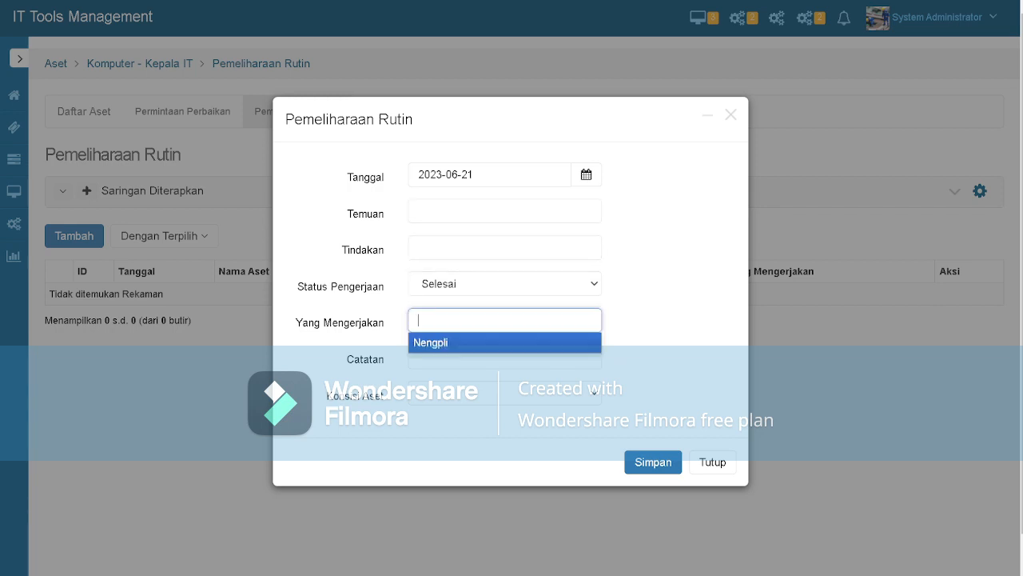
left_click(504, 343)
left_click(504, 393)
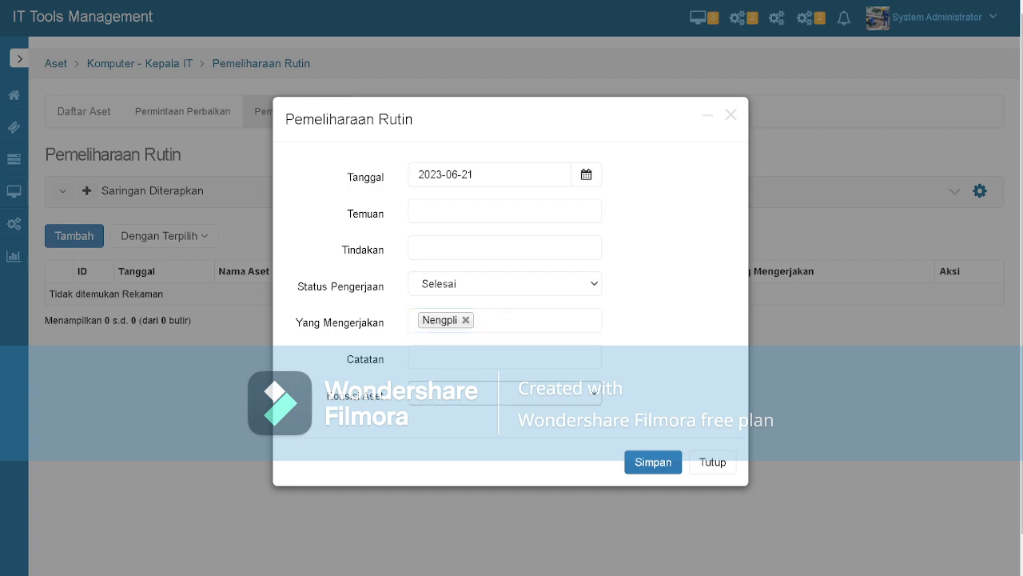
left_click(505, 425)
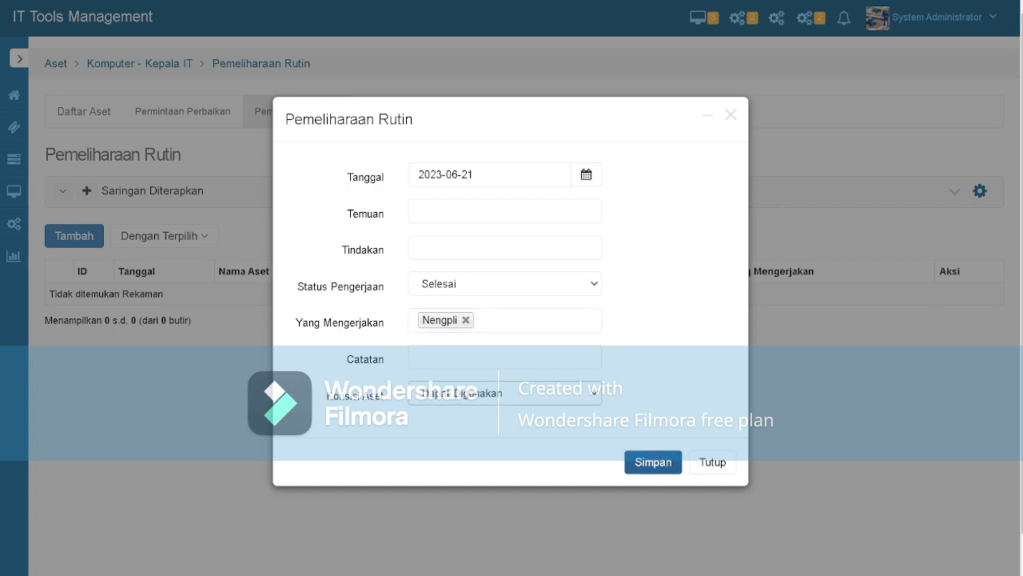
left_click(653, 462)
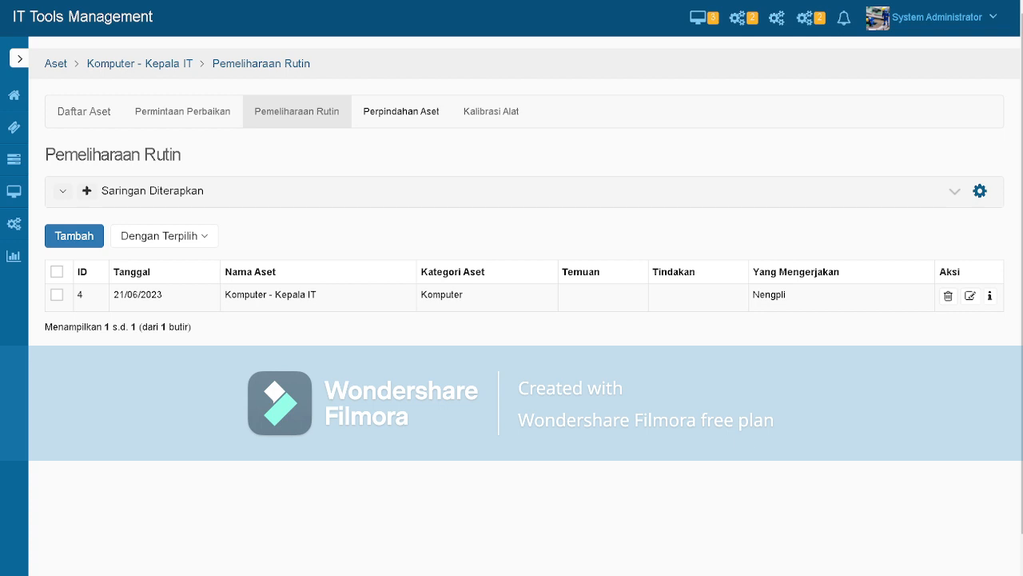
Start a Perpindahan Aset record dated 2023-06-01 with Lokasi Sebelumnya IGD and Lokasi Saat ini Instalasi IT
left_click(401, 112)
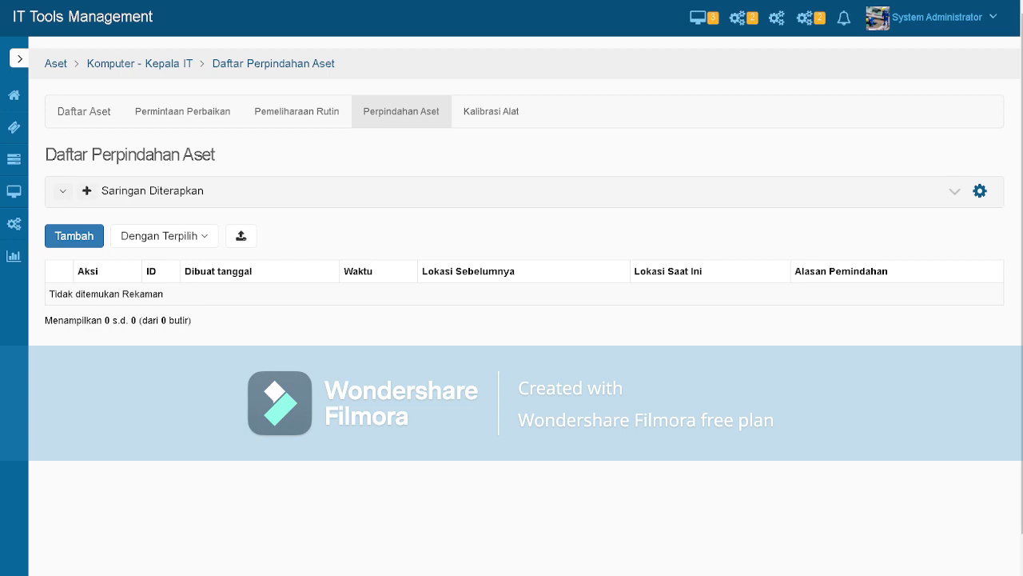
left_click(74, 236)
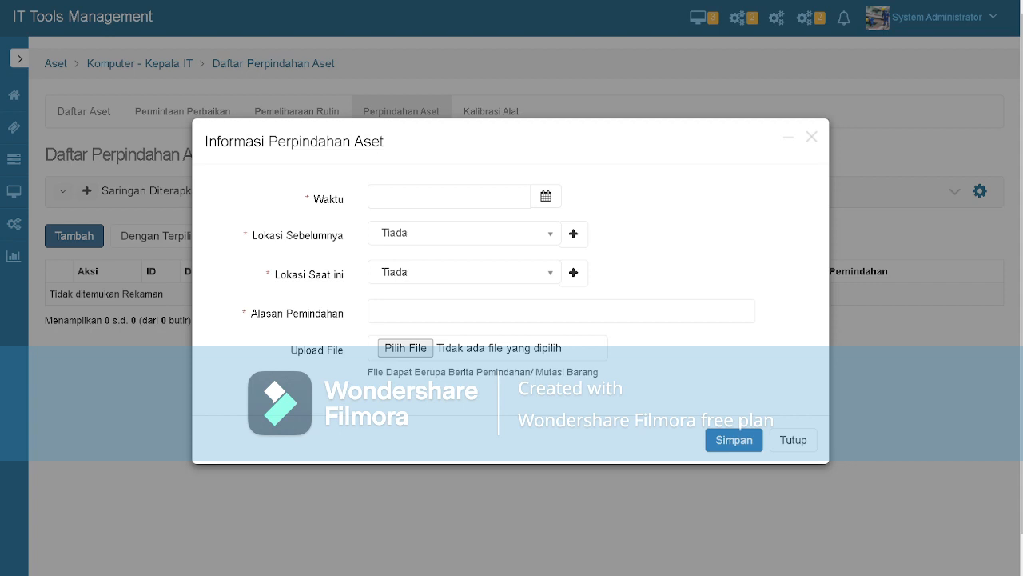
left_click(546, 196)
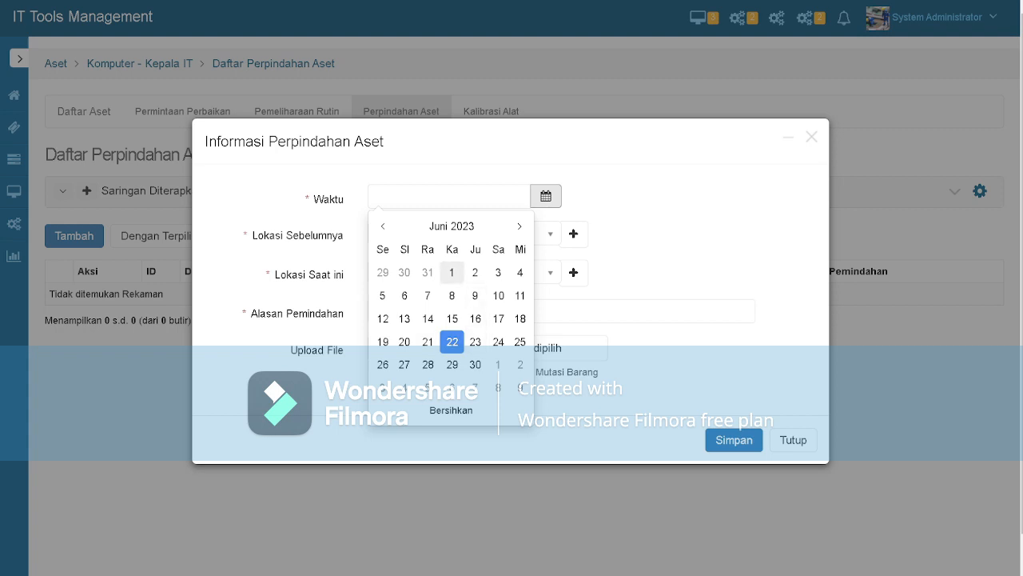
left_click(451, 273)
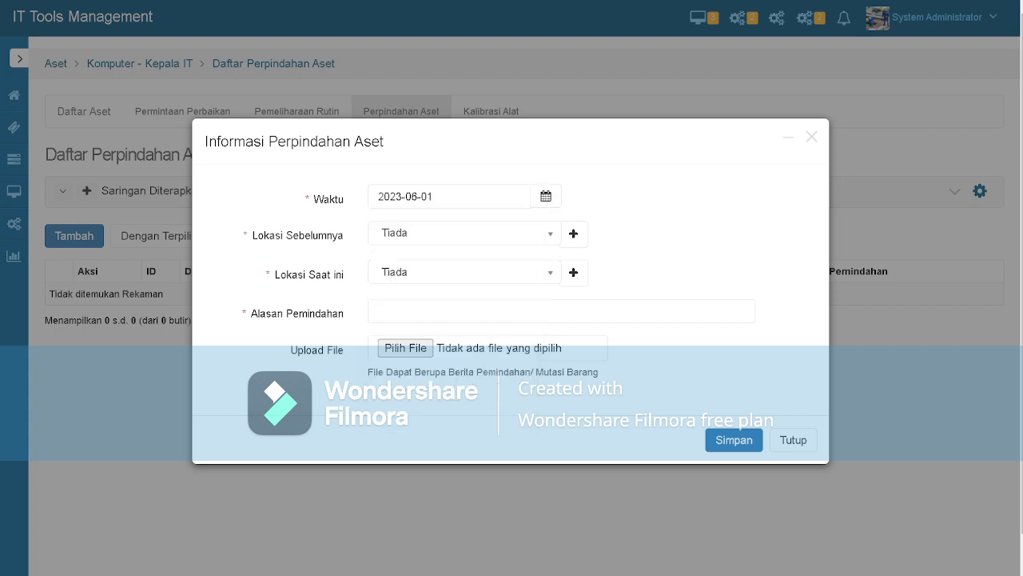
left_click(464, 234)
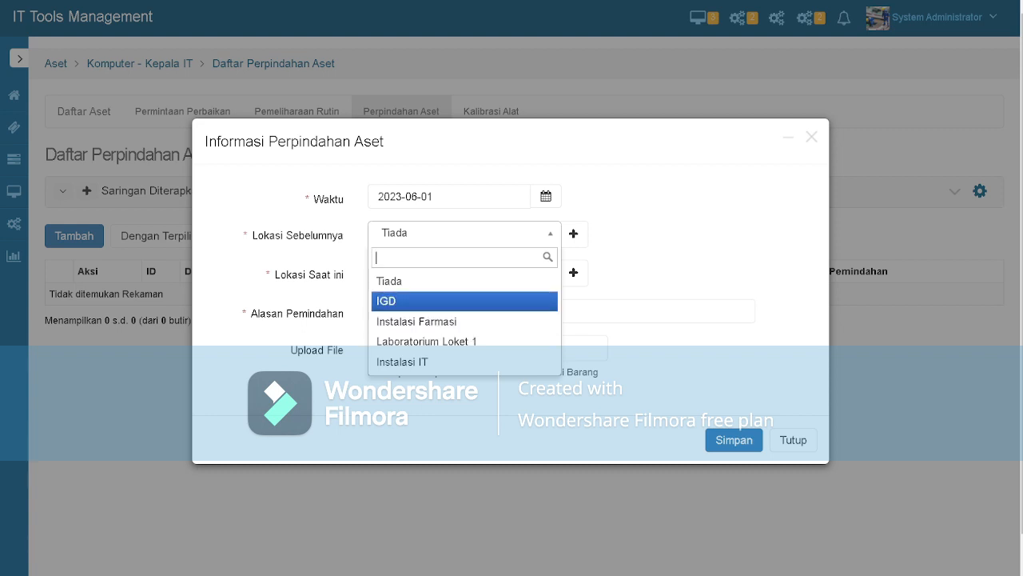
left_click(448, 301)
left_click(456, 272)
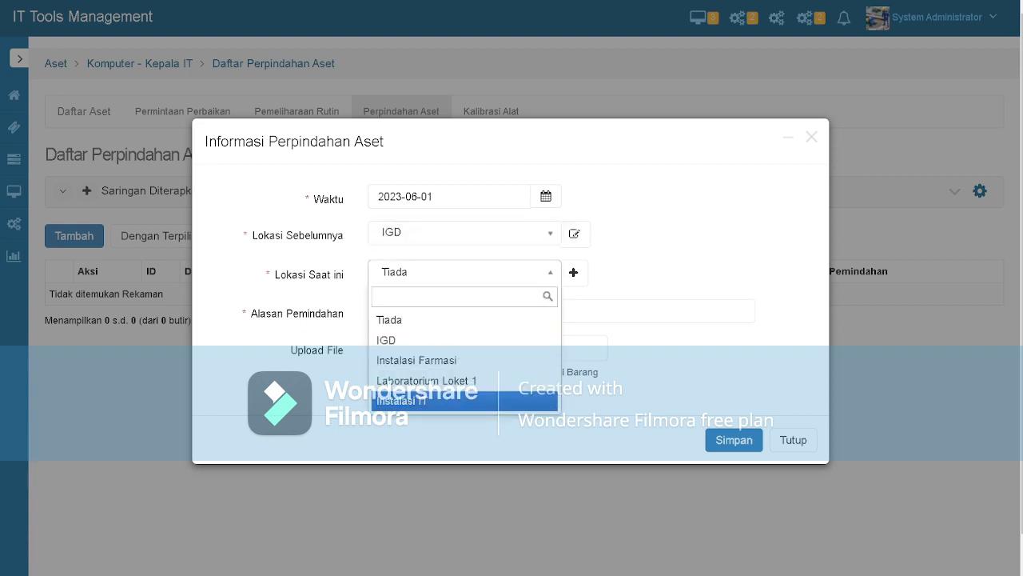
left_click(464, 400)
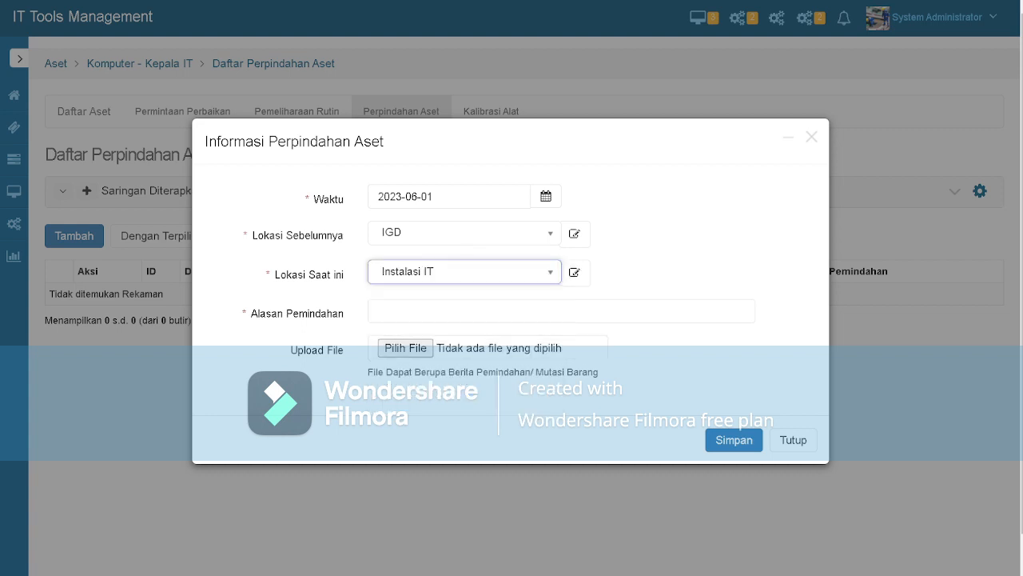
Enter "IGD Tidak Memakai Komputer" as Alasan Pemindahan and save the transfer record
left_click(379, 311)
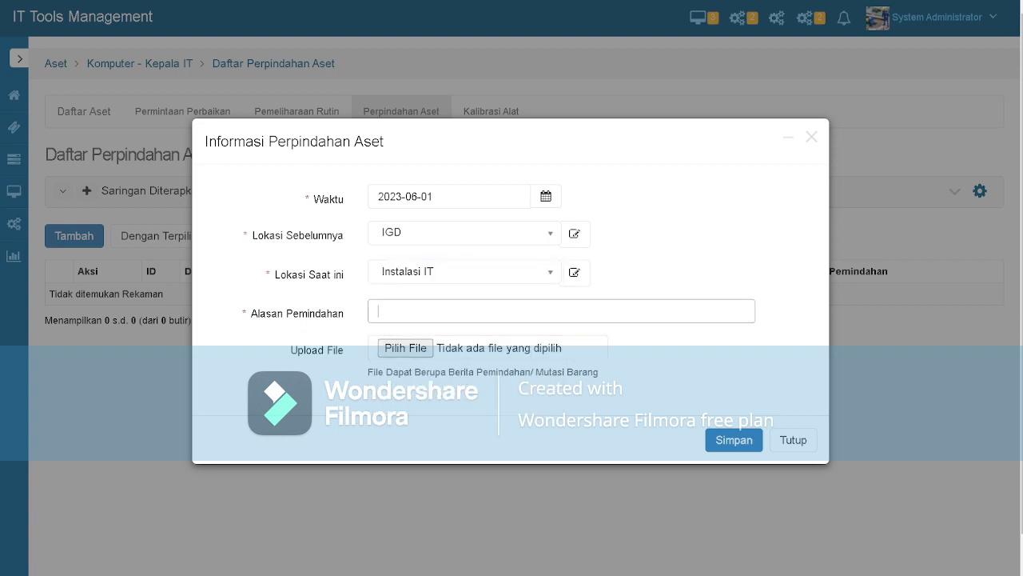
type("IGD Tidak Memakai Kom")
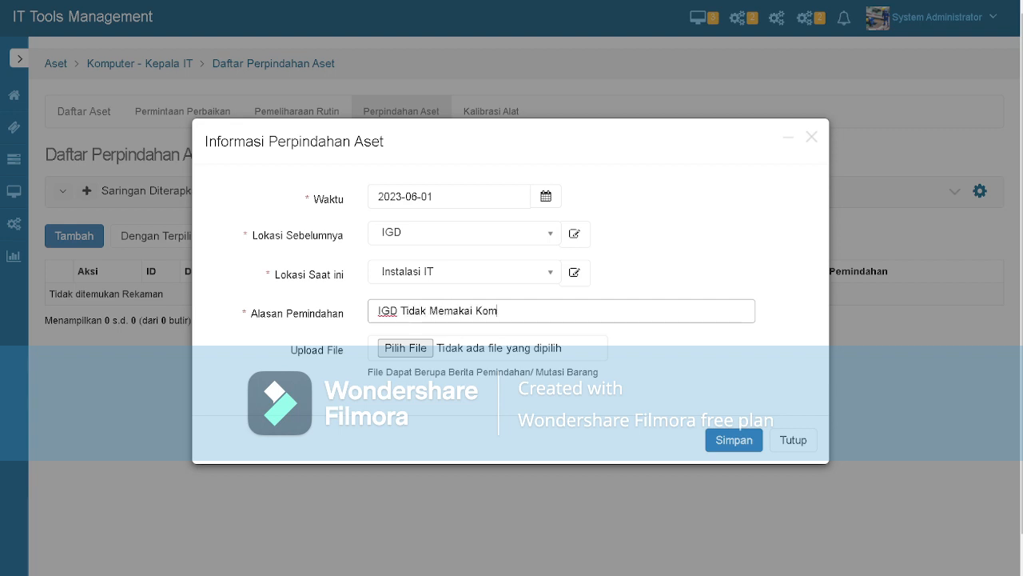
type("puter")
left_click(739, 439)
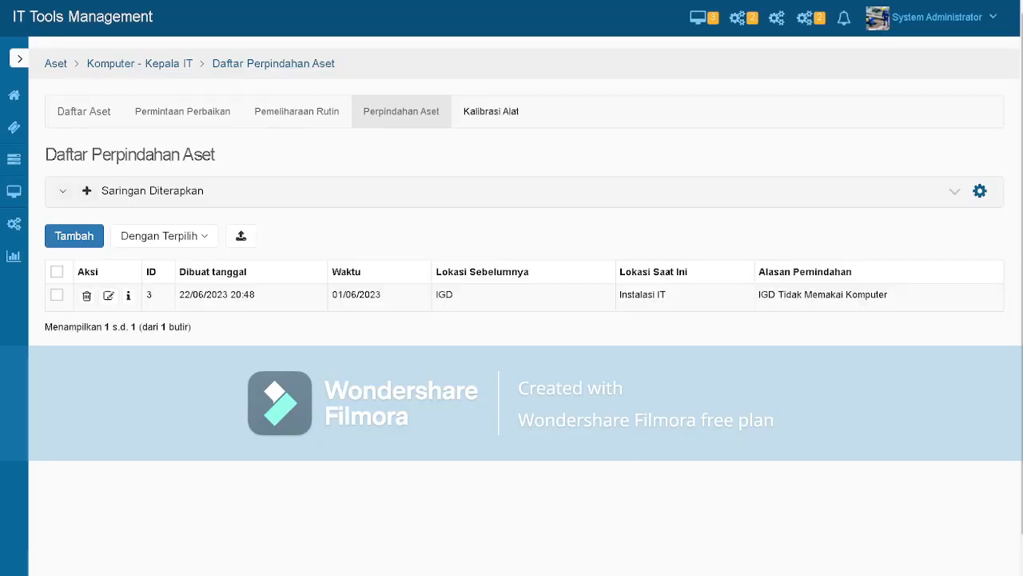
Open the asset's Kalibrasi Alat list, review the technician, condition and attachment fields of a new calibration record, and close it without saving
left_click(491, 111)
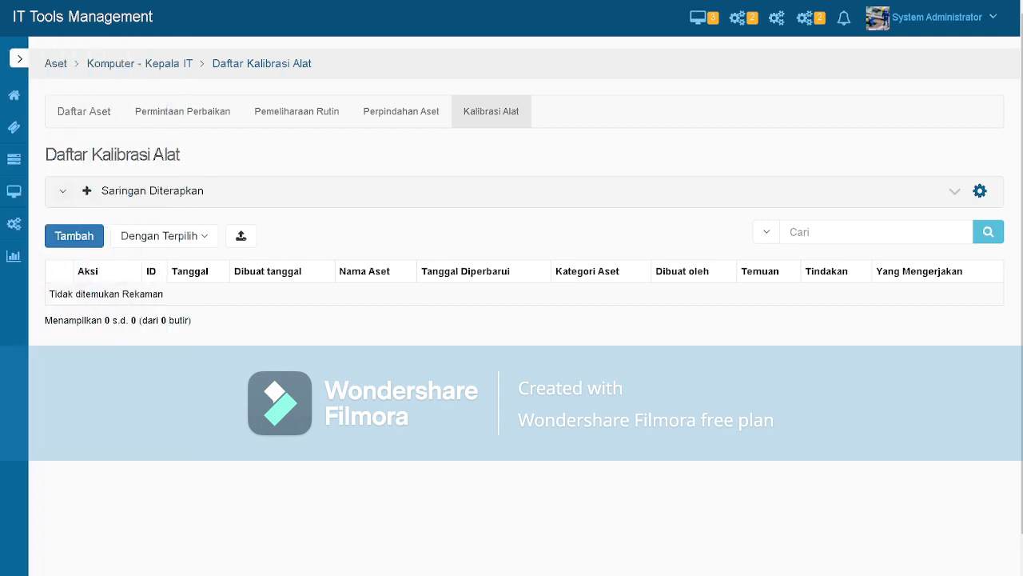
left_click(74, 235)
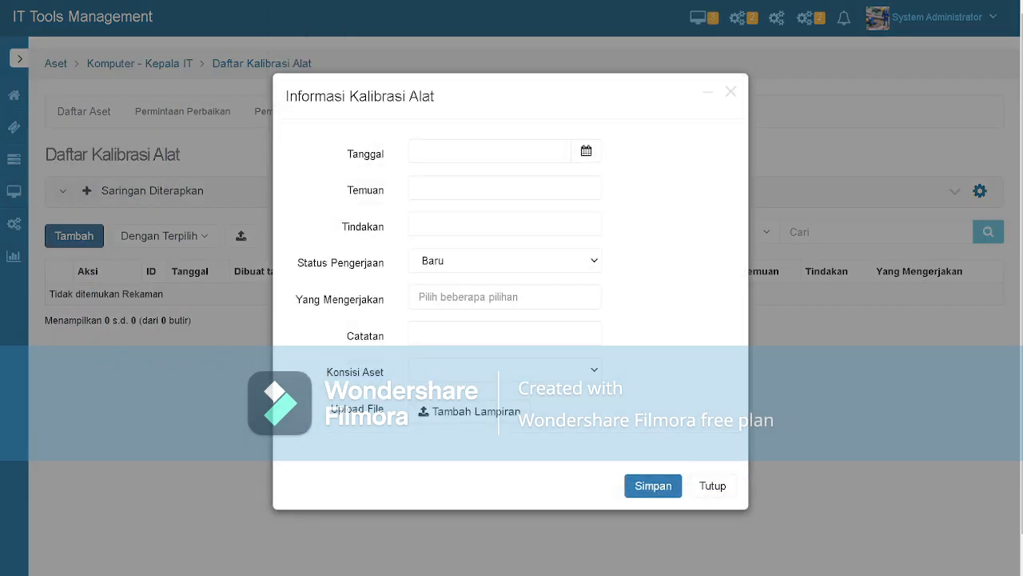
left_click(504, 297)
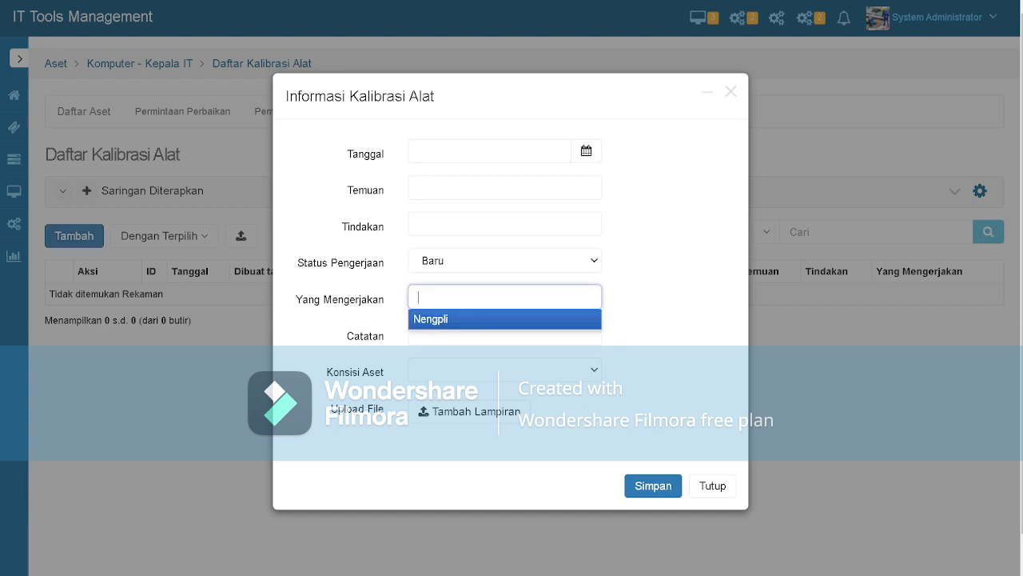
left_click(665, 300)
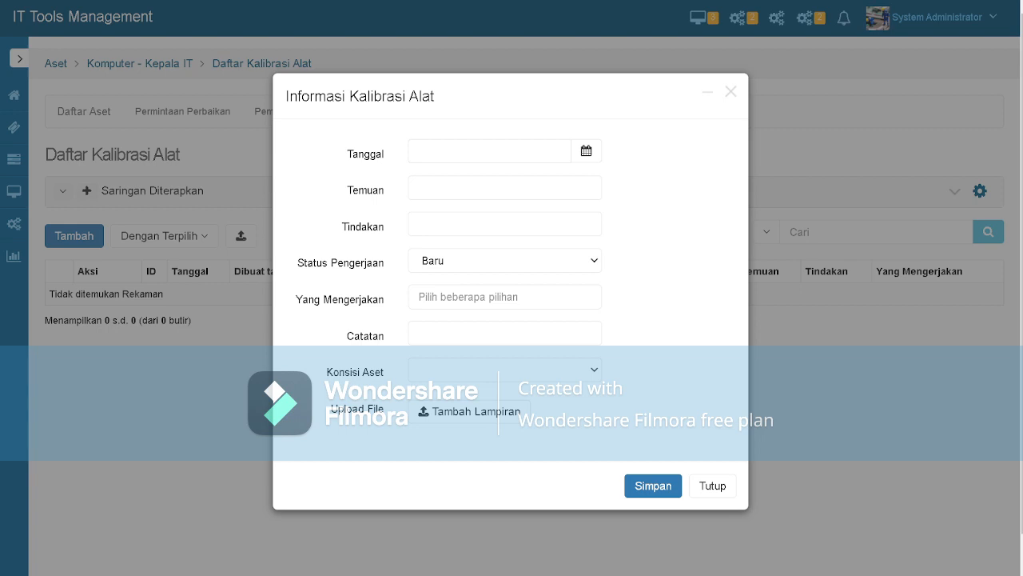
left_click(505, 369)
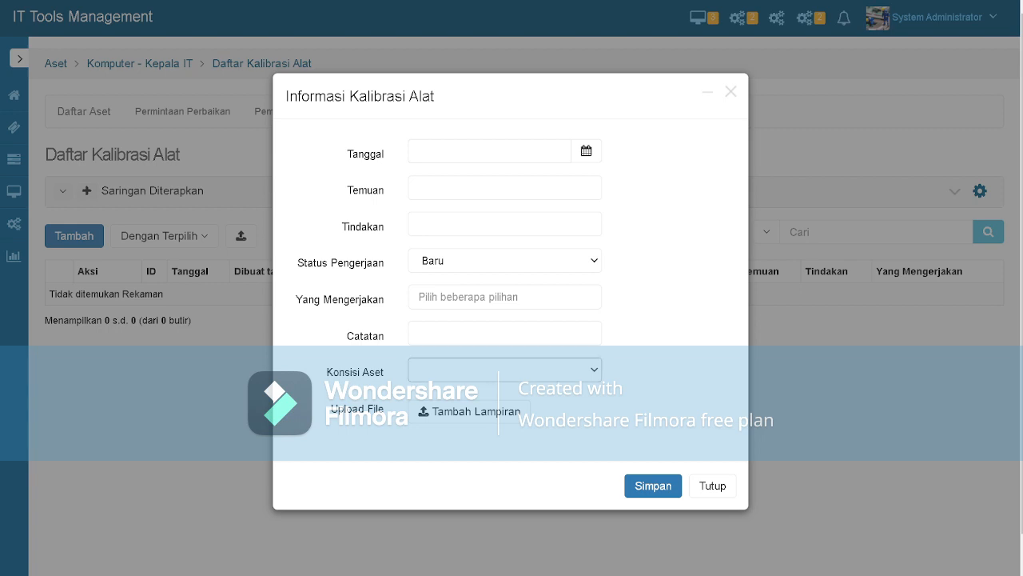
left_click(470, 406)
left_click(731, 91)
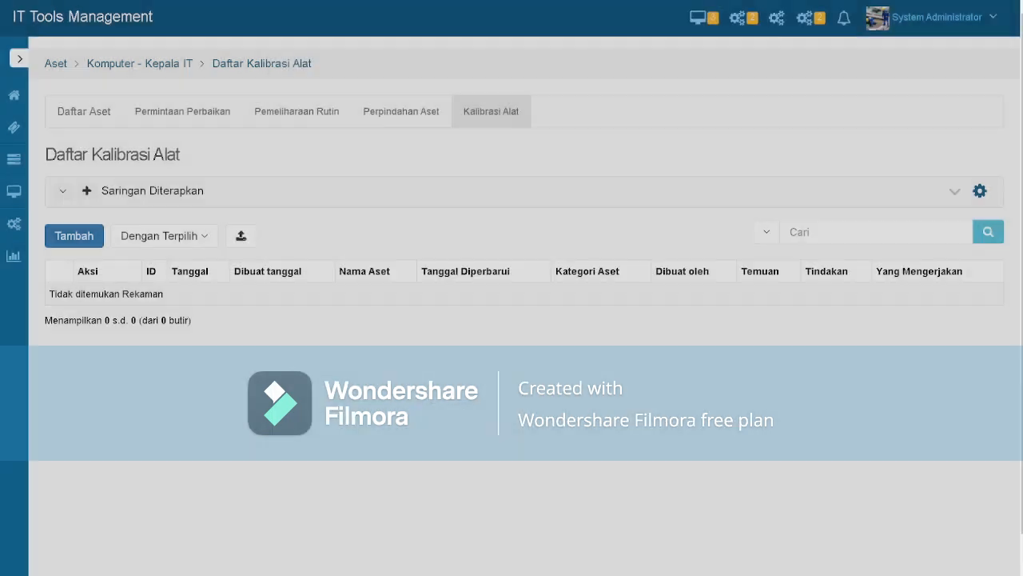
Review the entries available under Aset and Master, collapsing each group after viewing it
mouse_move(16, 197)
left_click(64, 230)
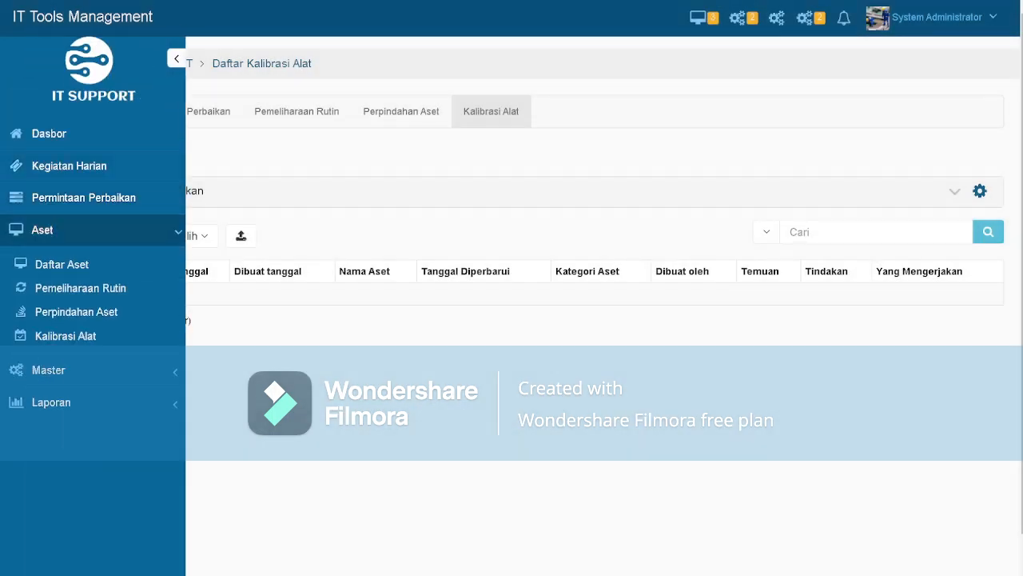
left_click(64, 231)
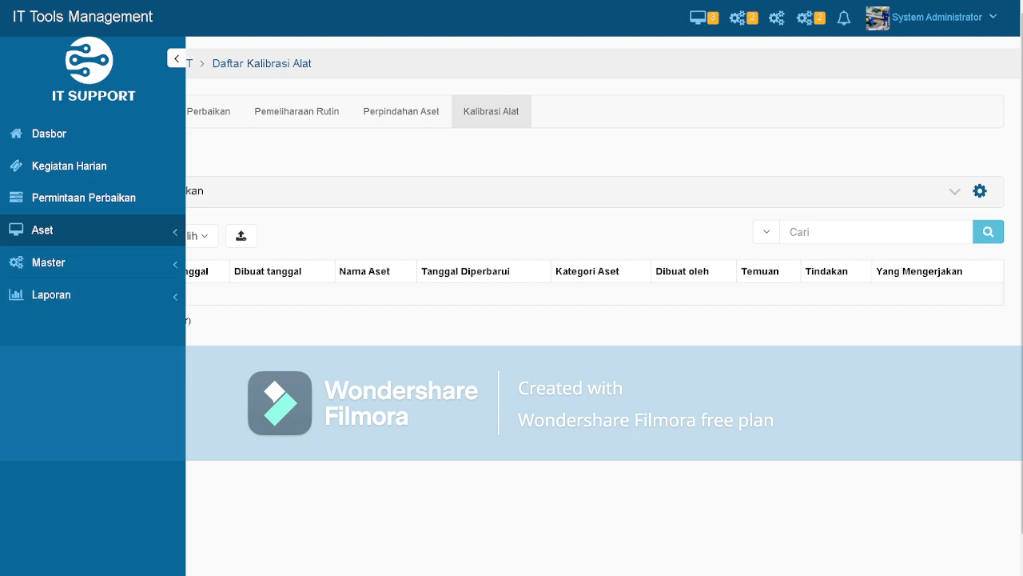
left_click(64, 262)
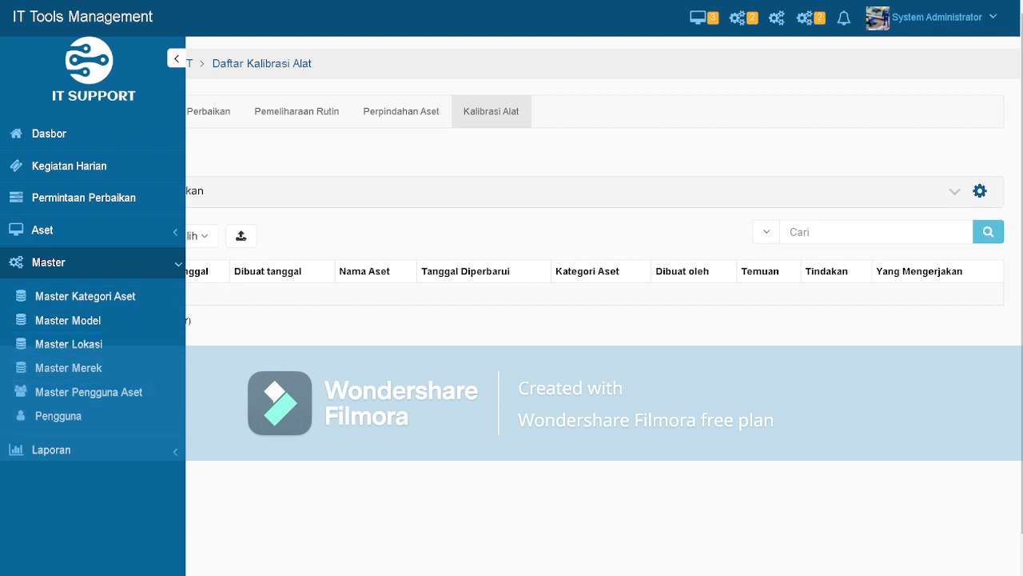
left_click(49, 263)
Return to Dasbor and show the report options available under Laporan
left_click(49, 134)
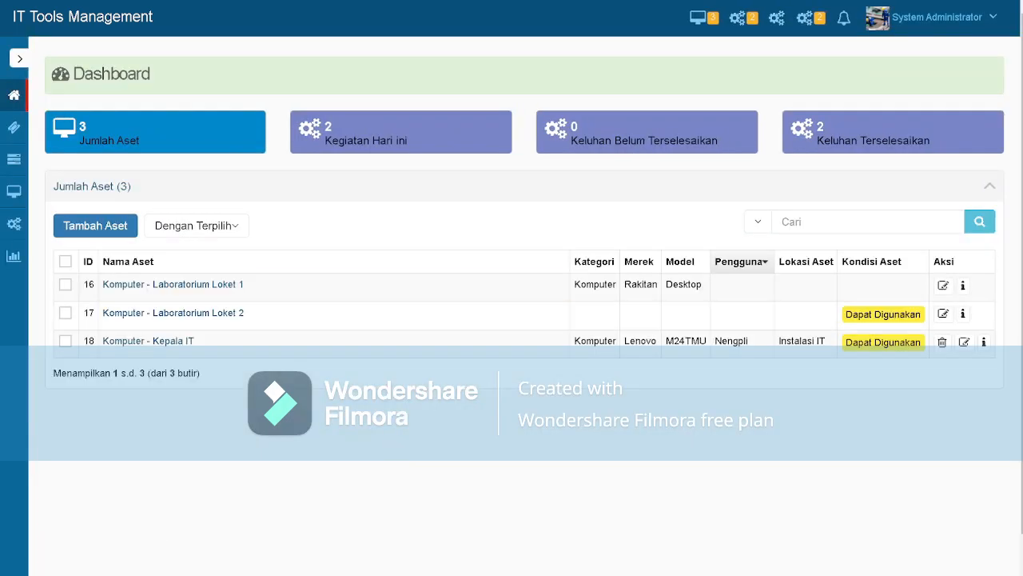
mouse_move(31, 262)
left_click(51, 295)
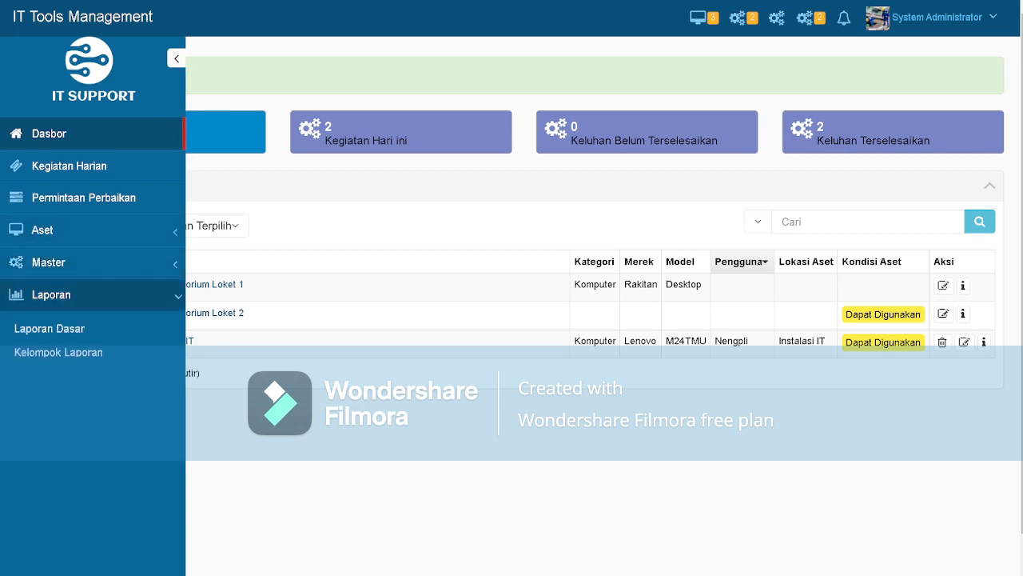